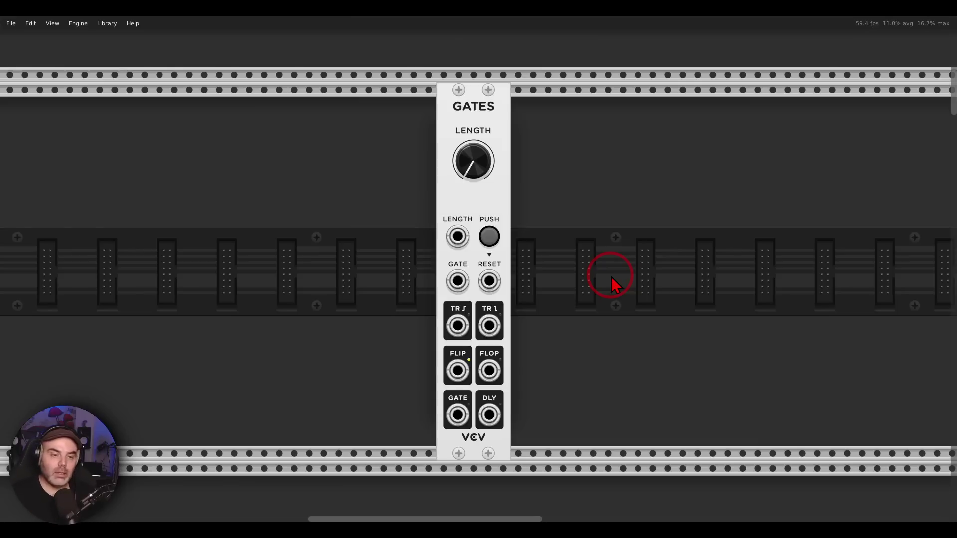
Slightly shorten the gate length on the GATES module in the Gate Length example patch
scroll(613, 279, "down", 10)
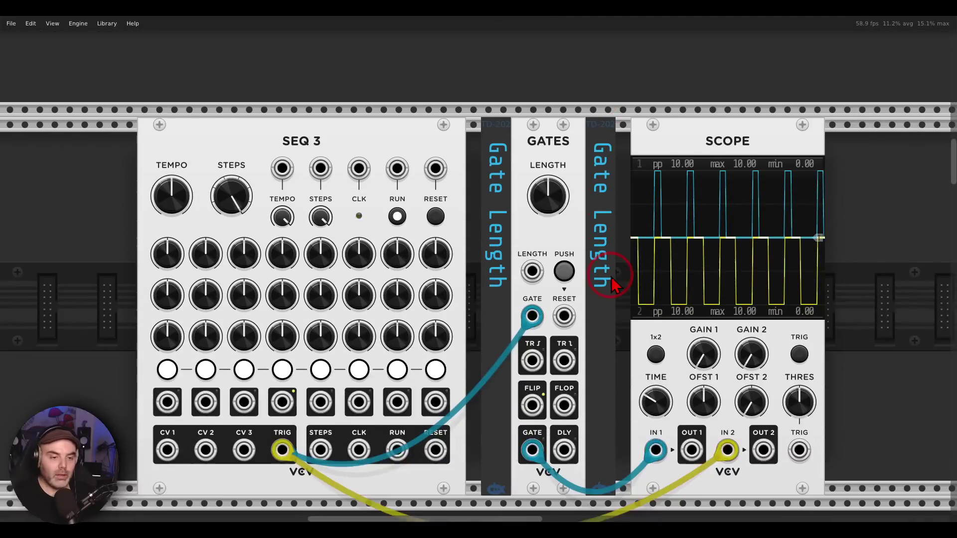
scroll(612, 284, "up", 1)
scroll(606, 285, "up", 1)
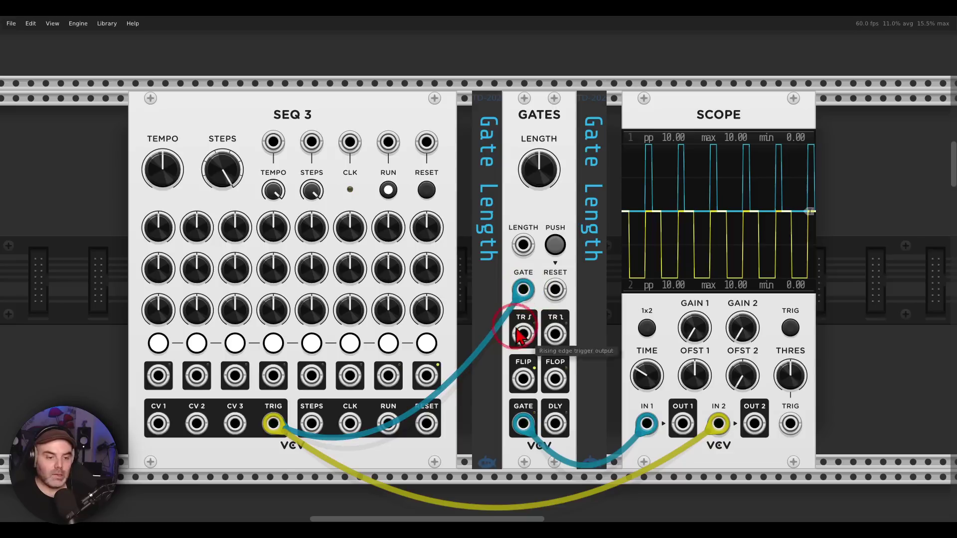
mouse_move(517, 449)
left_mouse_down()
mouse_move(542, 448)
mouse_move(527, 399)
left_mouse_up()
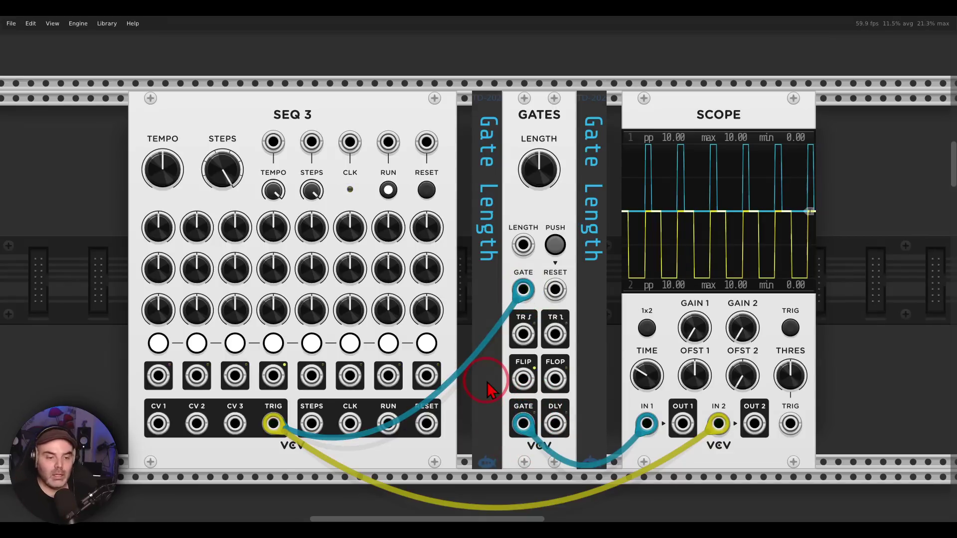
mouse_move(850, 130)
left_mouse_down()
mouse_move(743, 116)
mouse_move(624, 133)
mouse_move(581, 243)
mouse_move(649, 312)
mouse_move(797, 310)
mouse_move(851, 223)
mouse_move(841, 135)
left_mouse_up()
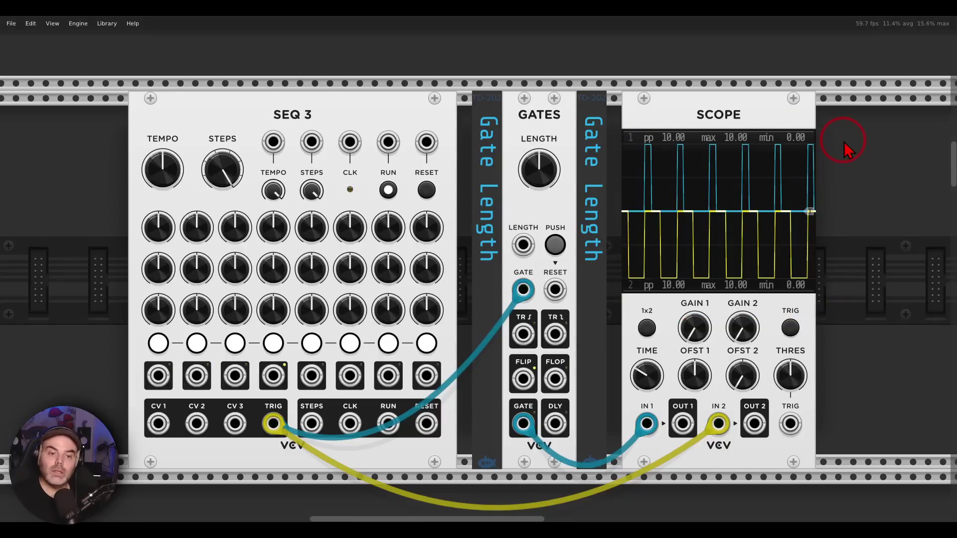
mouse_move(529, 169)
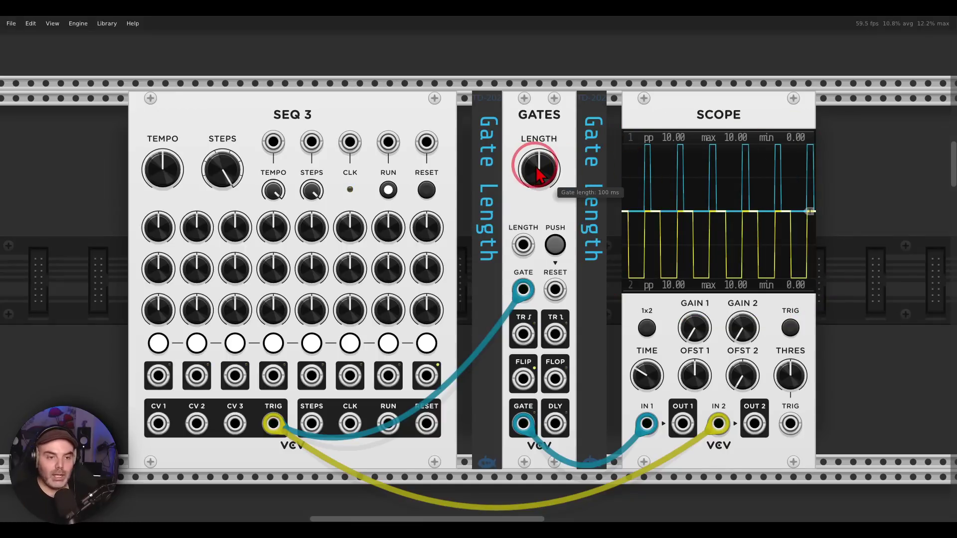
mouse_move(538, 175)
left_mouse_down()
mouse_move(540, 159)
mouse_move(543, 188)
mouse_move(539, 174)
left_mouse_up()
mouse_move(531, 215)
left_mouse_down()
mouse_move(495, 245)
mouse_move(512, 261)
mouse_move(549, 246)
left_mouse_up()
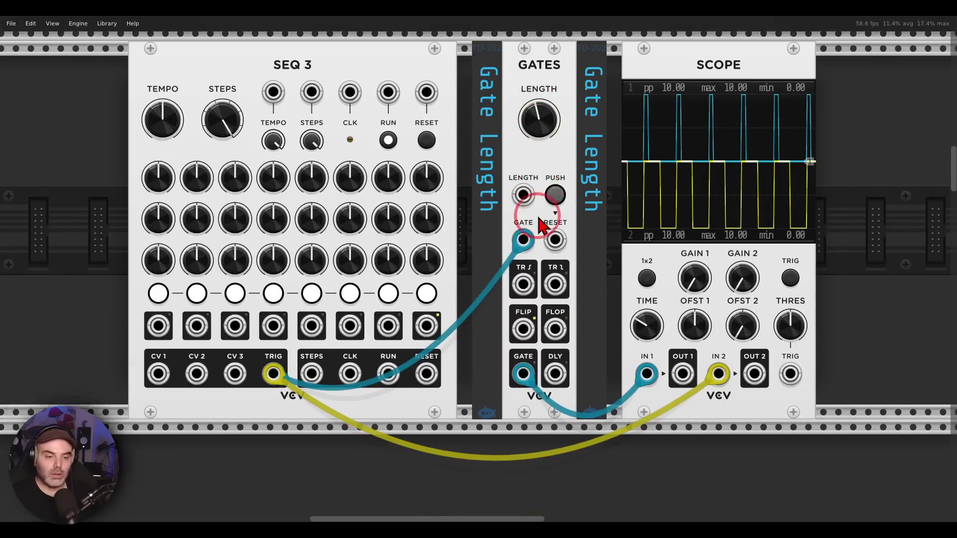
Raise the gate length in the Gate Delay example to just past the knob's midpoint and compare the delayed and original gates on the scope
scroll(542, 226, "up", 6)
scroll(541, 224, "down", 6)
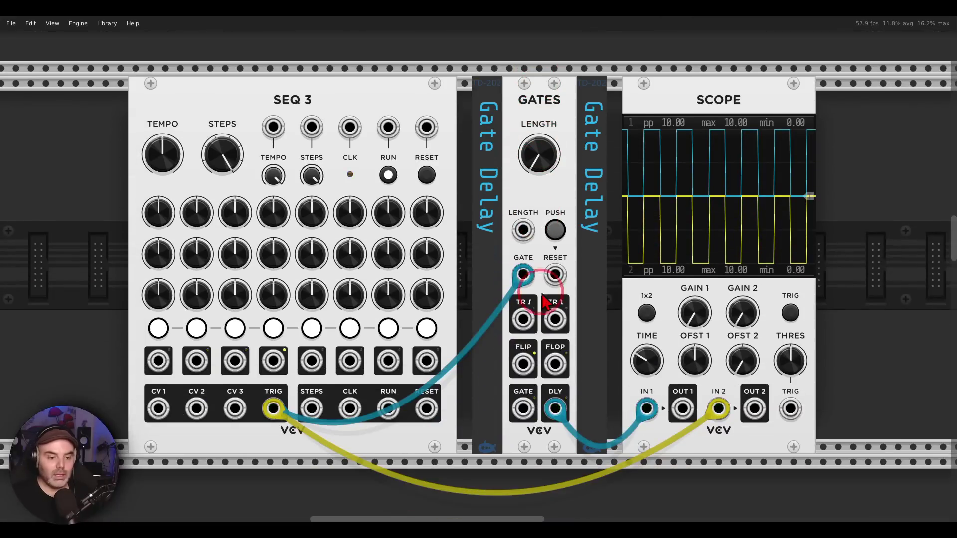
mouse_move(583, 396)
left_mouse_down()
mouse_move(527, 402)
mouse_move(541, 444)
mouse_move(575, 441)
mouse_move(585, 394)
left_mouse_up()
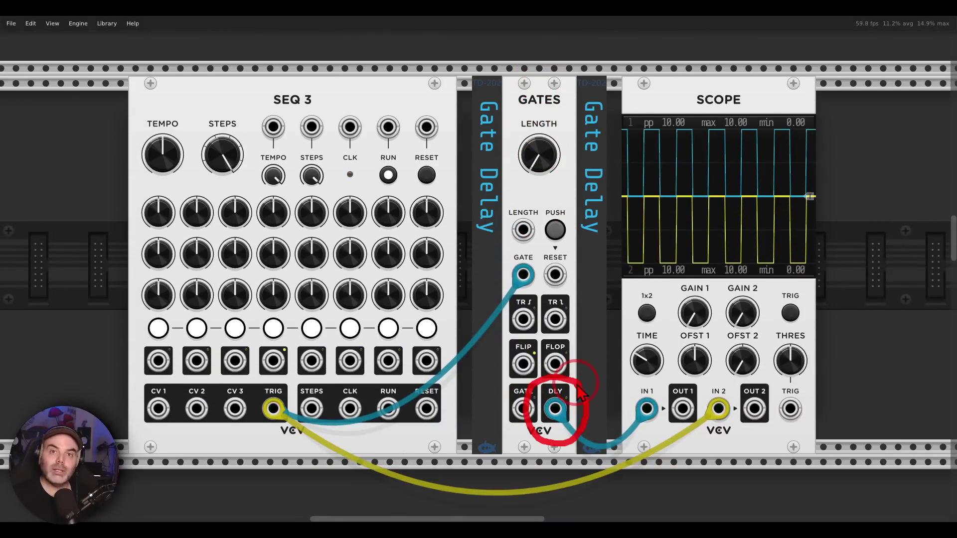
left_click(534, 156)
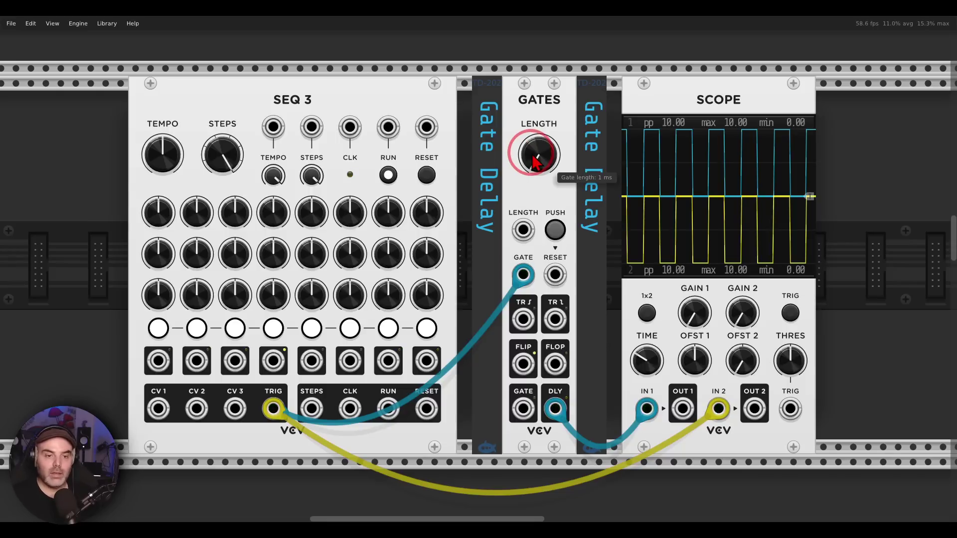
left_click_drag(534, 160, 530, 84)
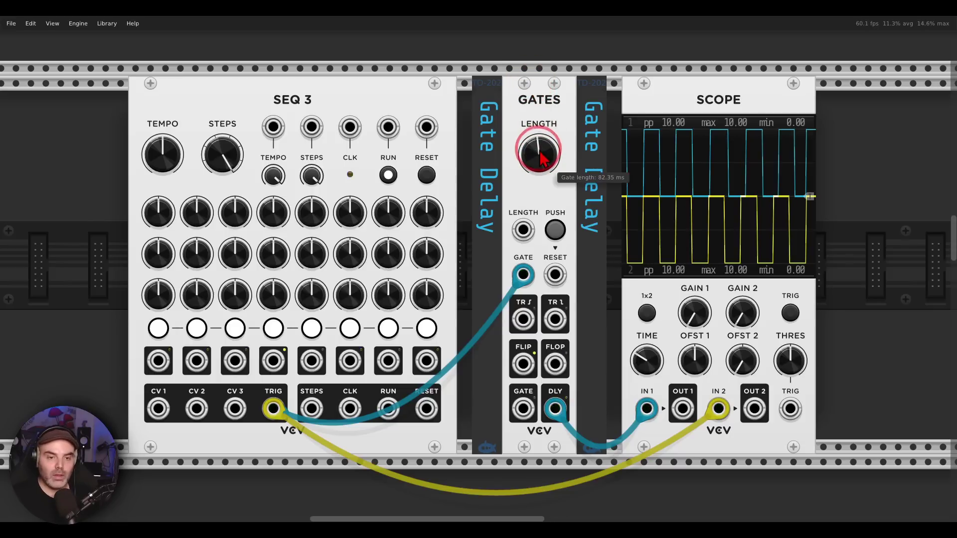
left_click_drag(537, 154, 538, 145)
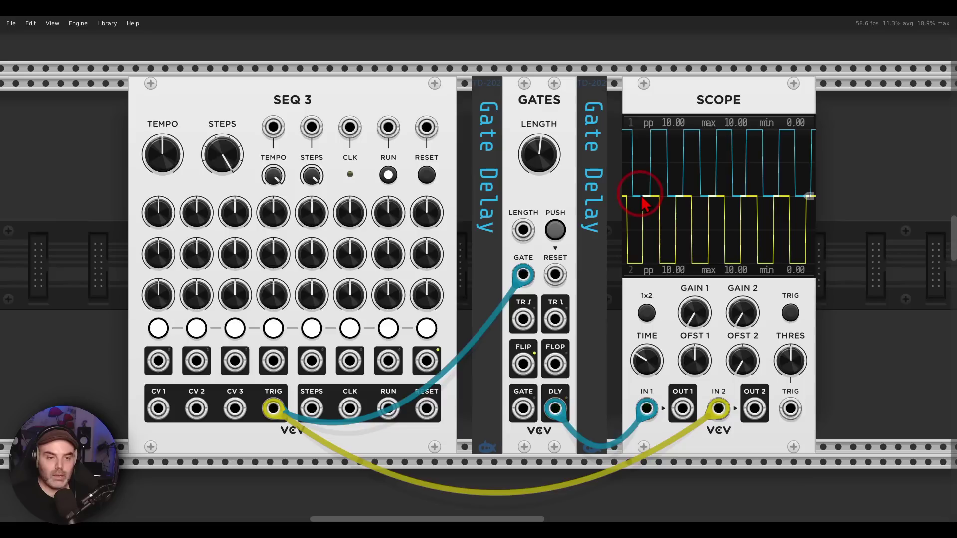
mouse_move(641, 195)
left_mouse_down()
mouse_move(641, 215)
mouse_move(650, 183)
left_mouse_up()
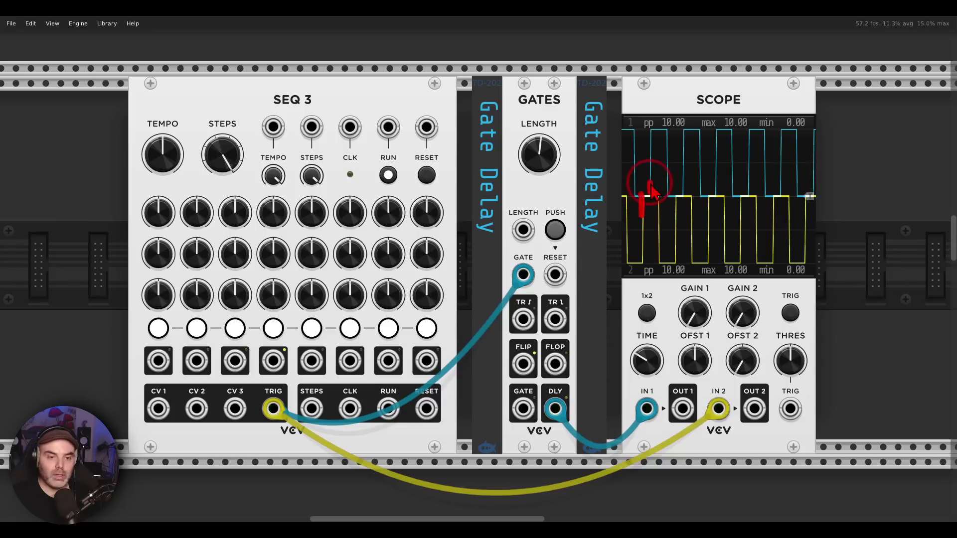
key("Escape")
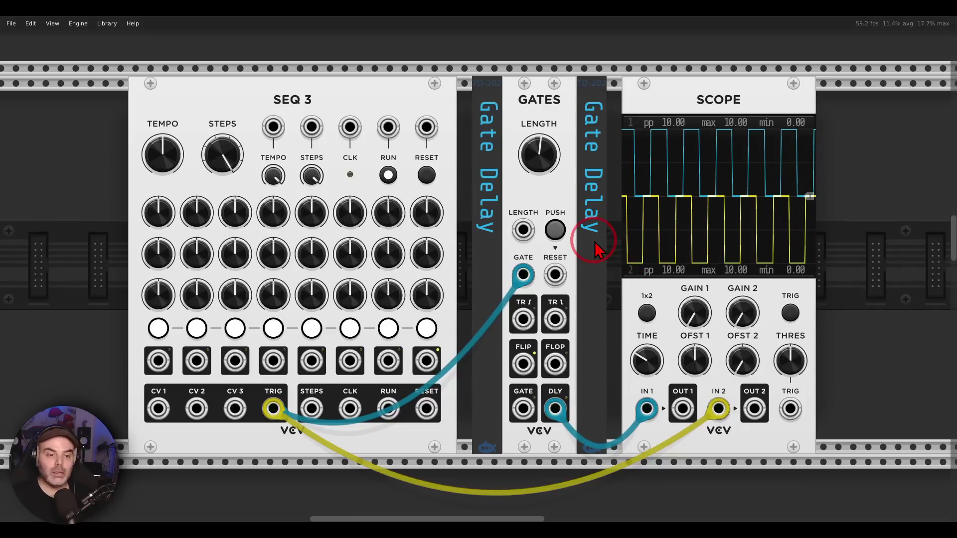
Examine the Flip Flop and Triggers example patches, including their output connections and scope traces
scroll(407, 230, "down", 15)
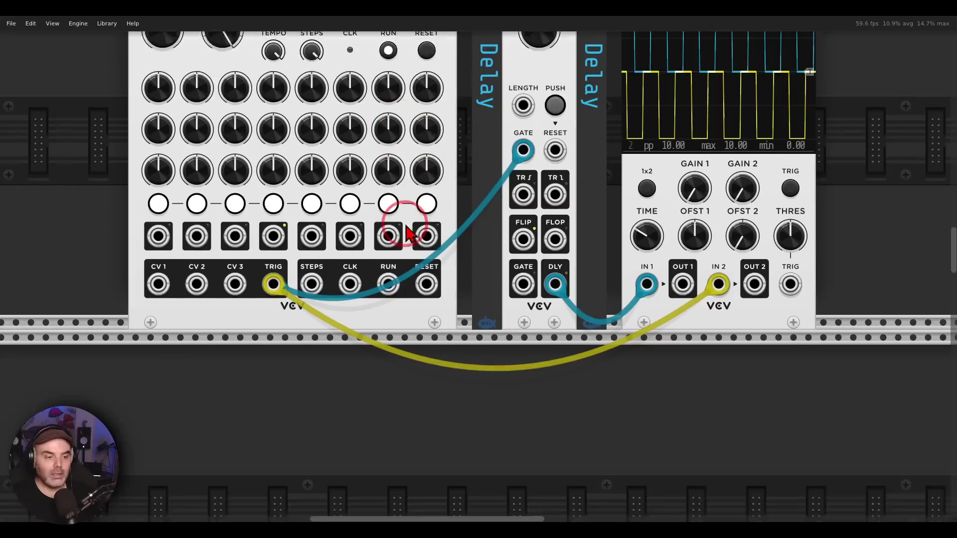
scroll(406, 227, "down", 4)
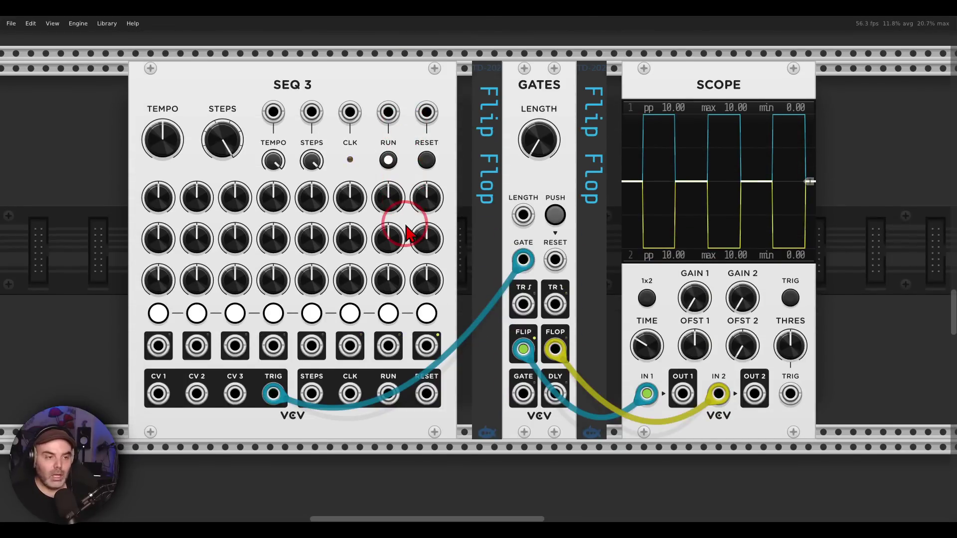
scroll(451, 240, "up", 3)
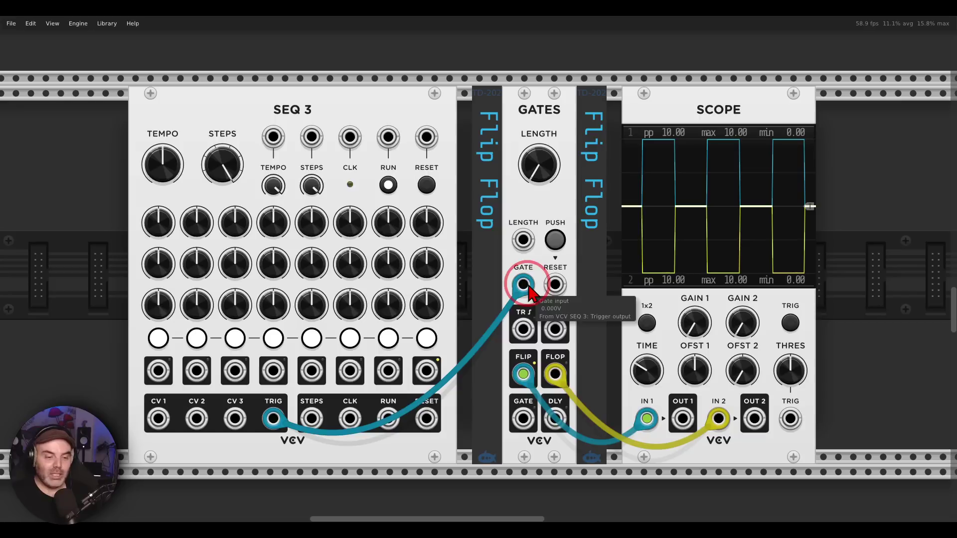
mouse_move(566, 374)
left_mouse_down()
mouse_move(548, 346)
mouse_move(499, 379)
mouse_move(578, 361)
left_mouse_up()
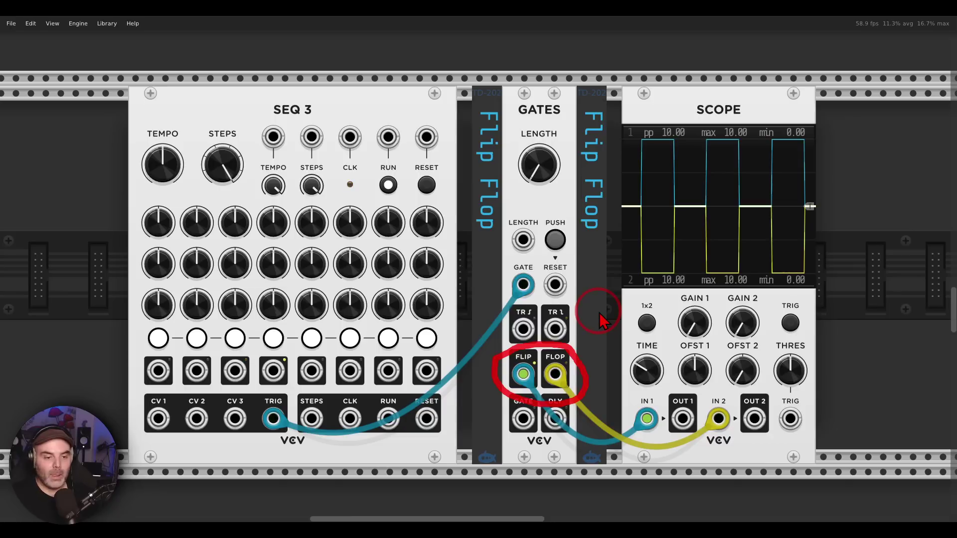
mouse_move(520, 291)
left_mouse_down()
mouse_move(502, 329)
mouse_move(488, 323)
mouse_move(508, 347)
left_mouse_up()
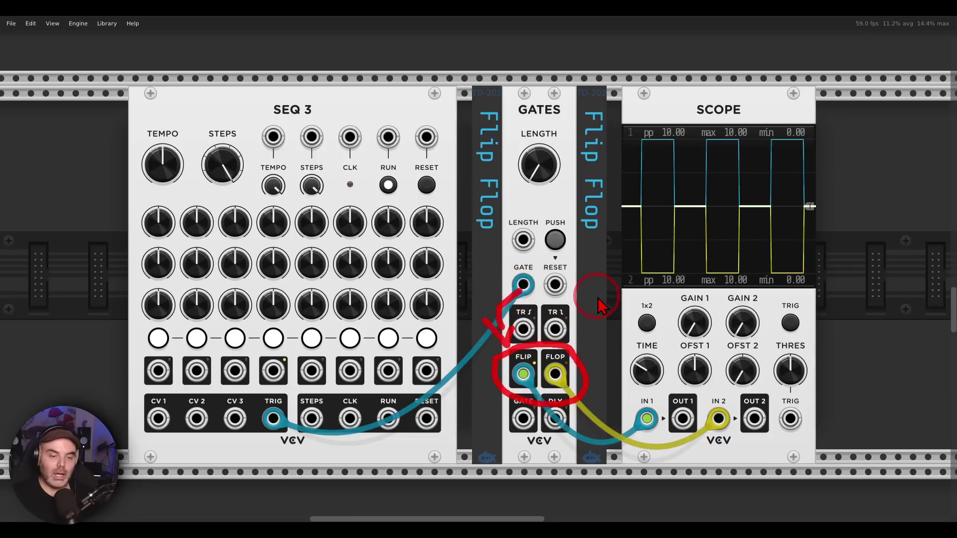
scroll(598, 298, "down", 10)
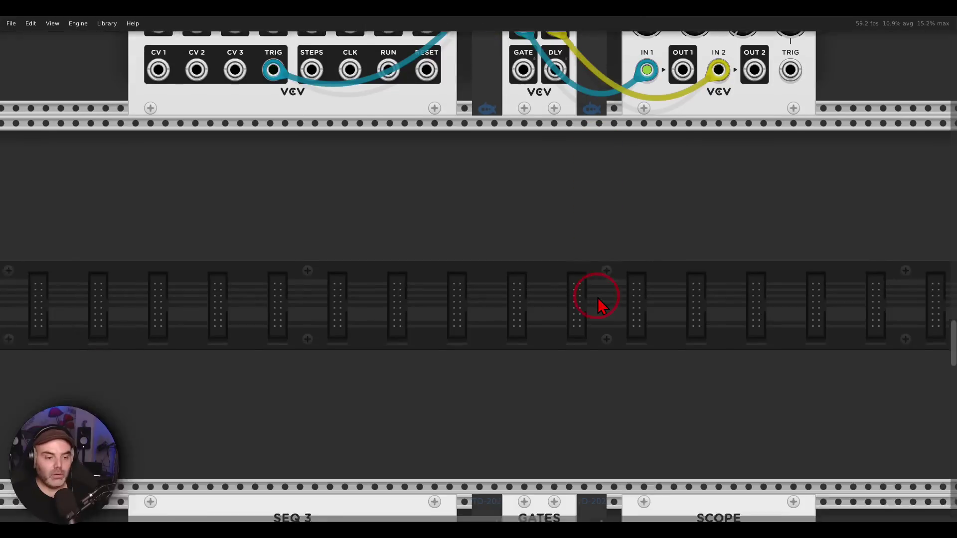
scroll(599, 304, "down", 4)
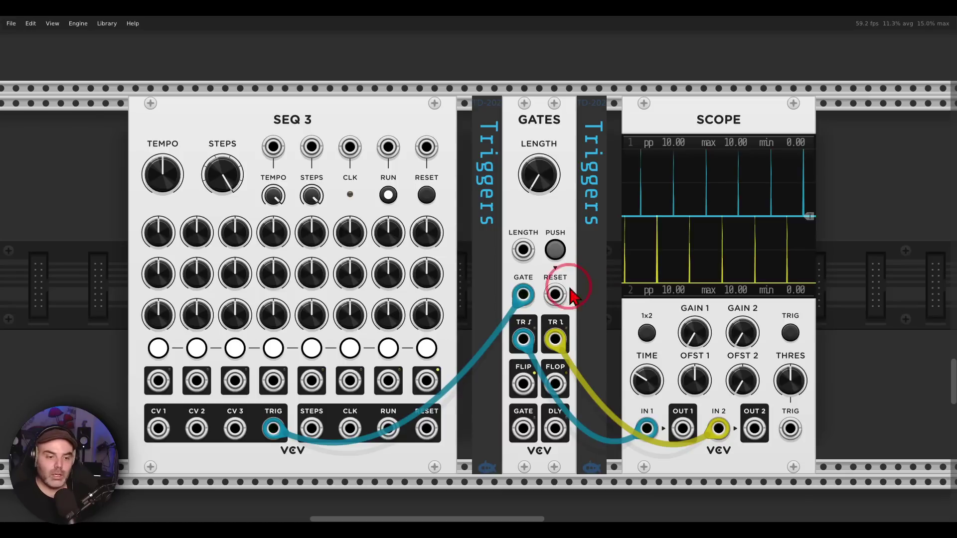
mouse_move(538, 319)
left_mouse_down()
mouse_move(496, 321)
mouse_move(495, 360)
mouse_move(538, 362)
mouse_move(538, 319)
mouse_move(559, 315)
mouse_move(544, 329)
mouse_move(551, 362)
mouse_move(574, 320)
left_mouse_up()
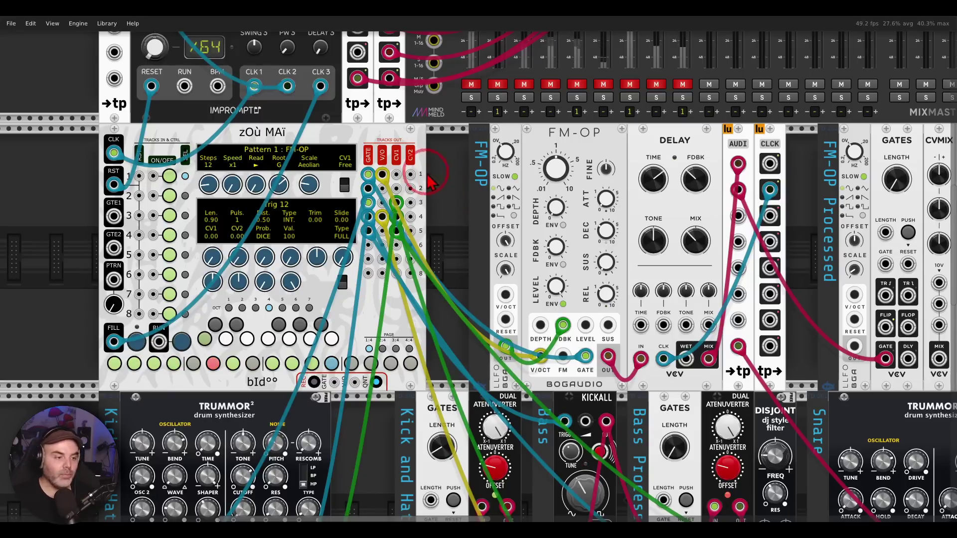
Unmute the FM-OP channel on the mixer
mouse_move(209, 150)
left_mouse_down()
mouse_move(302, 168)
mouse_move(305, 123)
left_mouse_up()
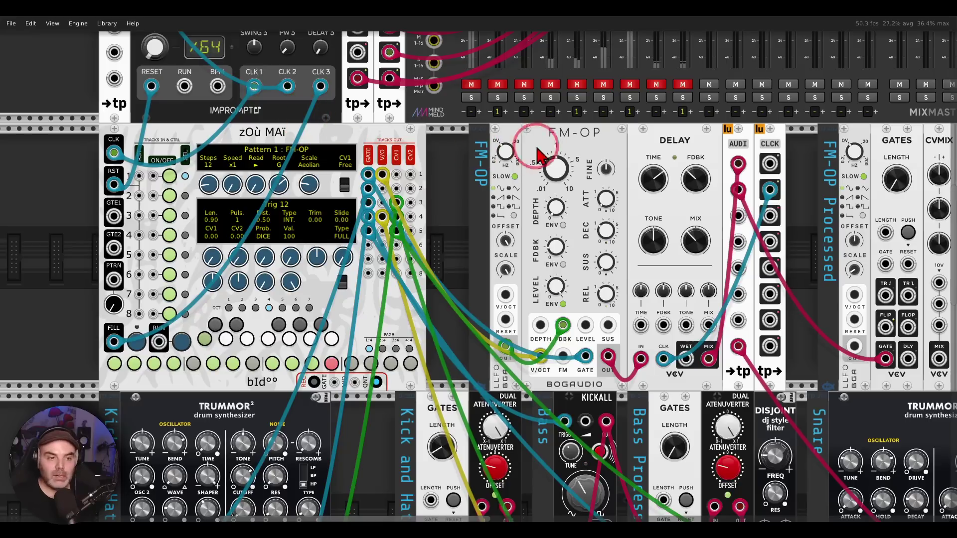
mouse_move(604, 144)
left_mouse_down()
mouse_move(613, 125)
mouse_move(547, 154)
mouse_move(651, 134)
mouse_move(710, 145)
left_mouse_up()
left_click(472, 85)
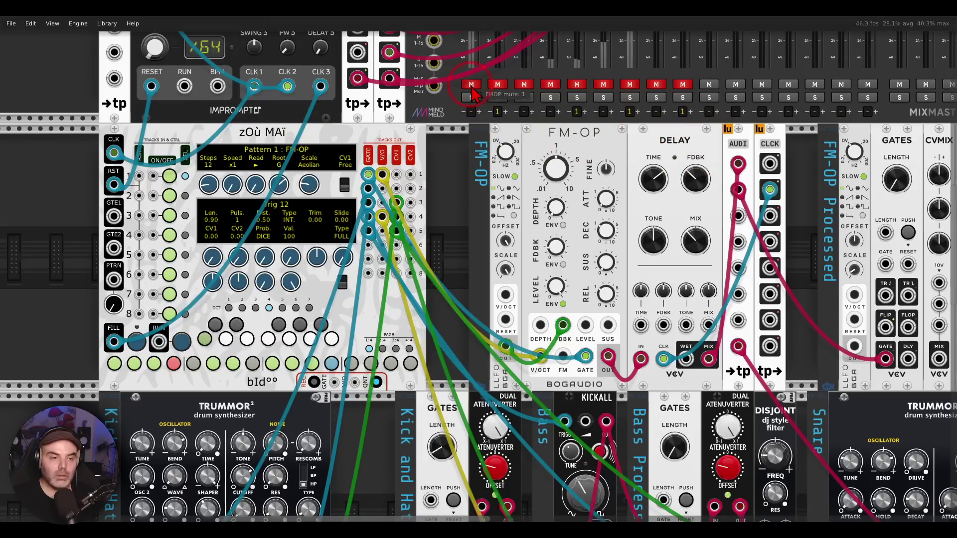
left_click_drag(455, 202, 423, 185)
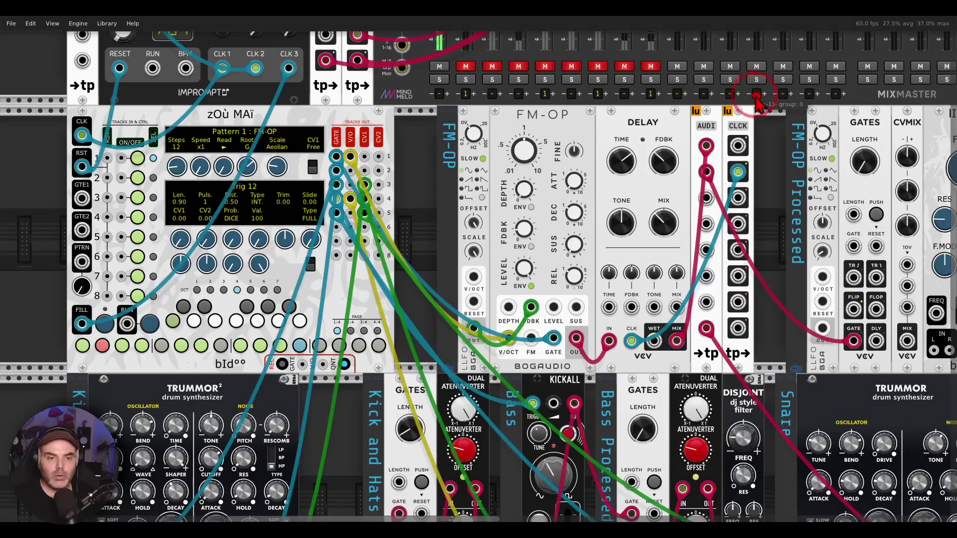
mouse_move(683, 114)
left_mouse_down()
mouse_move(692, 137)
mouse_move(745, 150)
mouse_move(773, 127)
mouse_move(757, 94)
left_mouse_up()
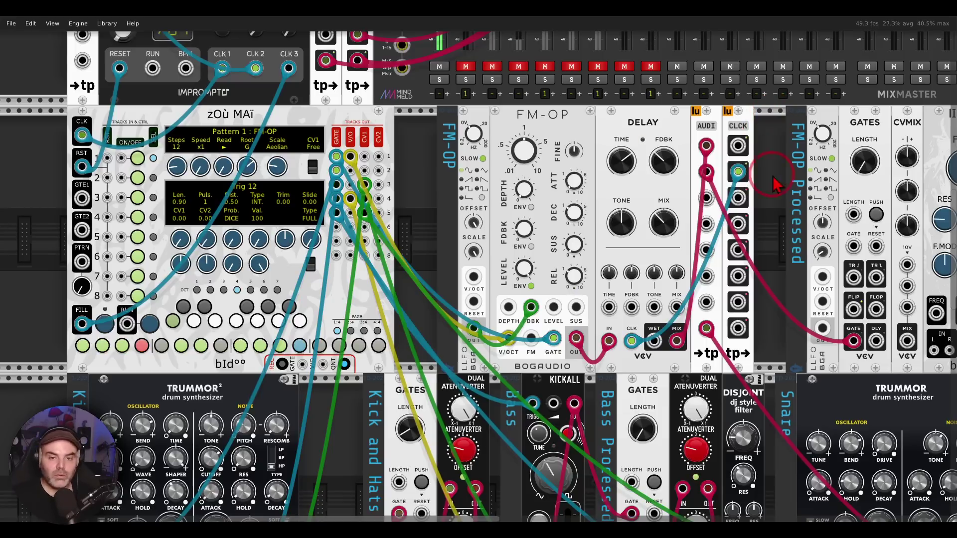
Patch the DELAY module's MIX output into the GATE input of the GATES module in the FM-OP Processed section
left_click_drag(772, 189, 389, 183)
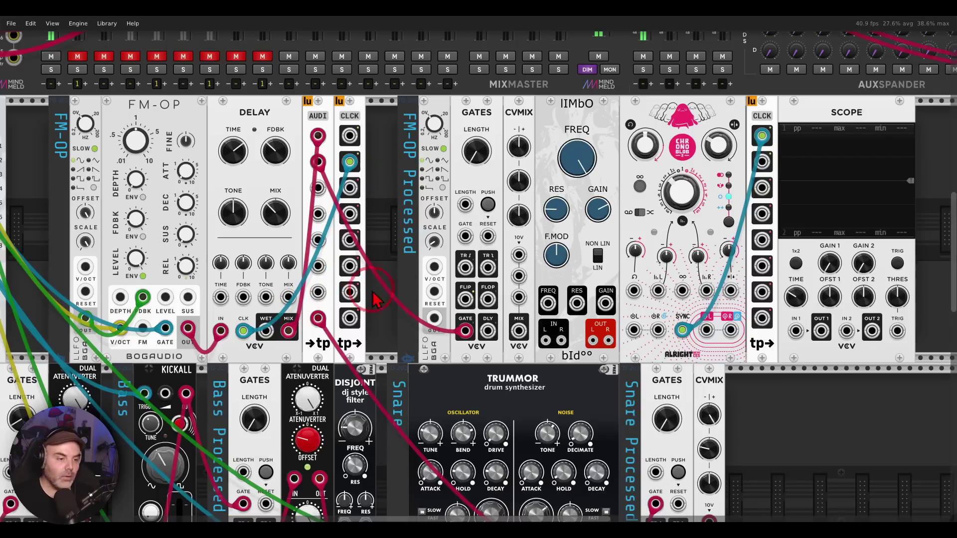
left_click_drag(465, 236, 289, 328)
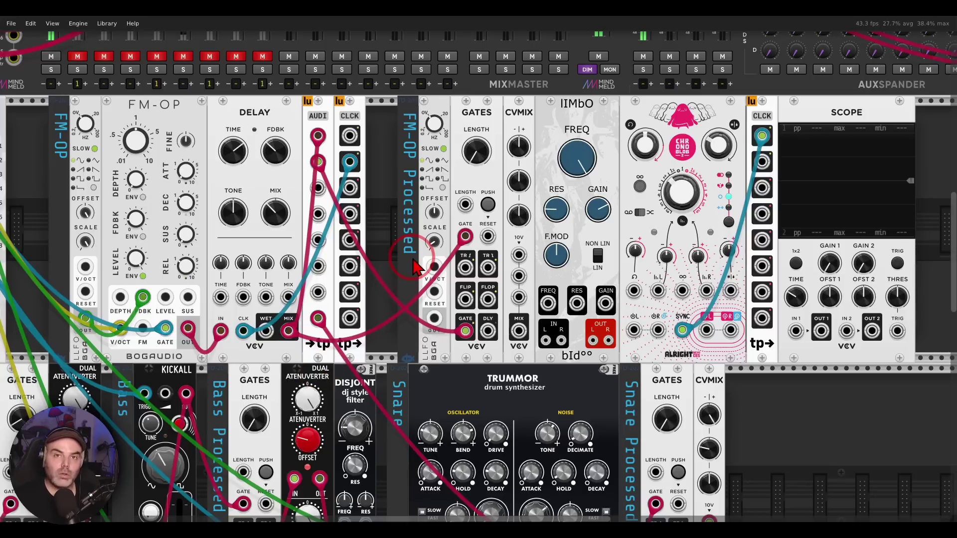
left_click(470, 225)
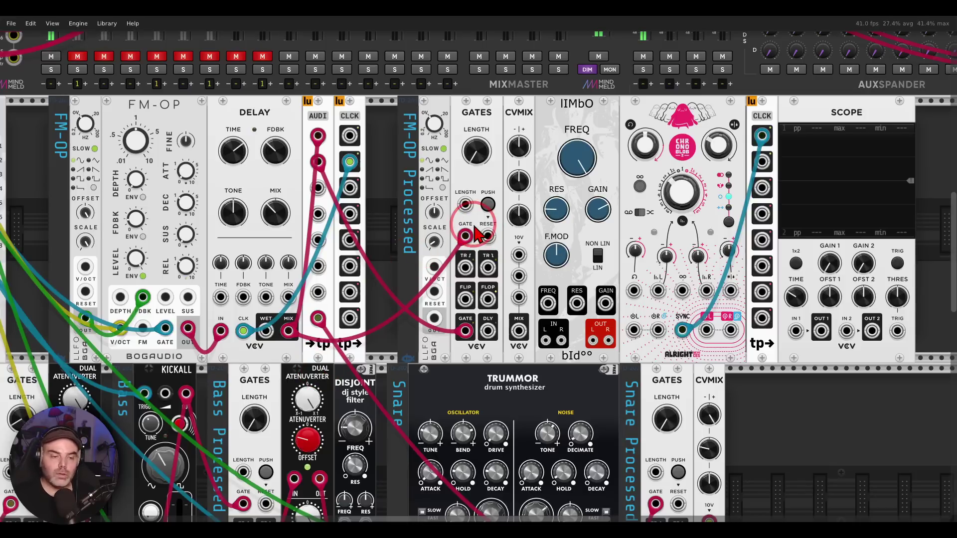
scroll(482, 238, "up", 2)
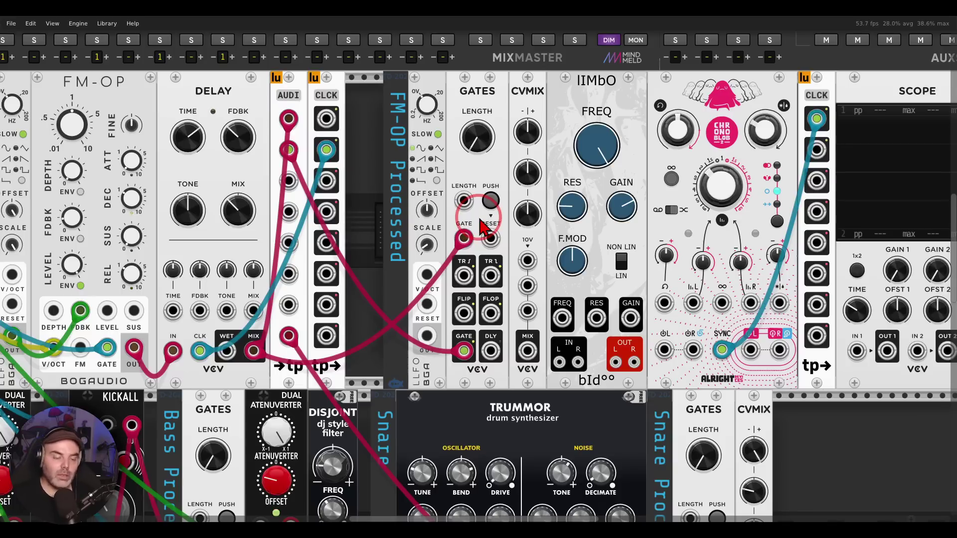
mouse_move(464, 351)
left_mouse_down()
mouse_move(442, 355)
mouse_move(469, 366)
mouse_move(477, 332)
left_mouse_up()
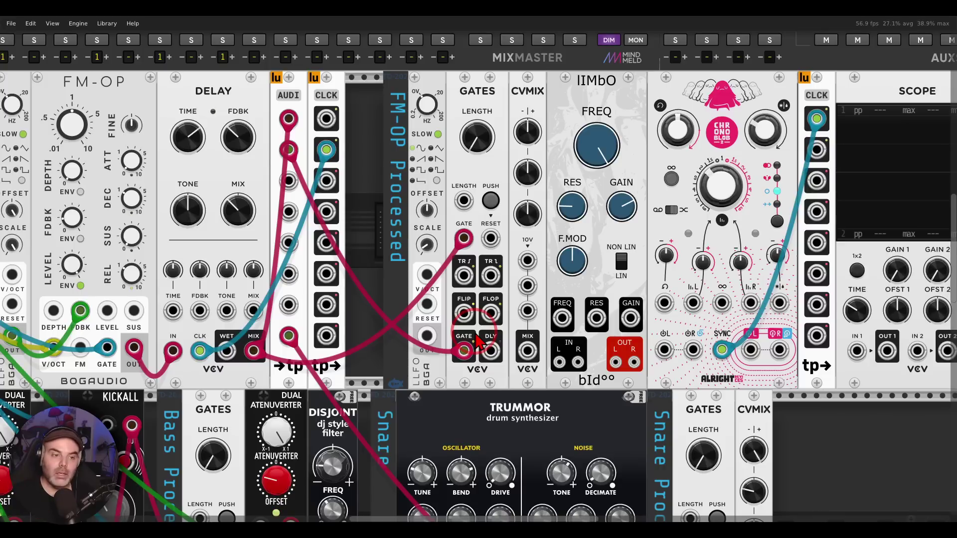
mouse_move(477, 138)
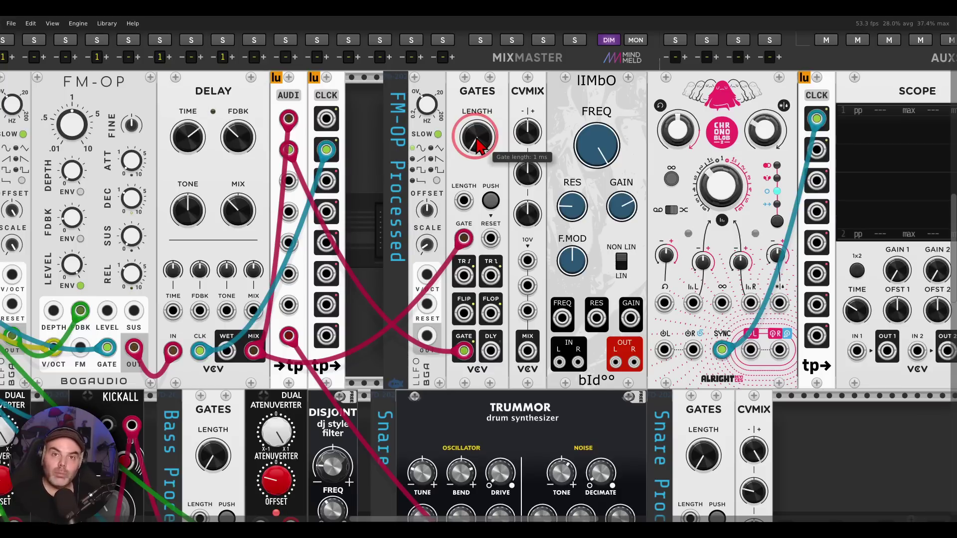
Unmute and solo the FMGT channel on the mixer to hear the gated FM-OP signal
left_click_drag(349, 160, 560, 245)
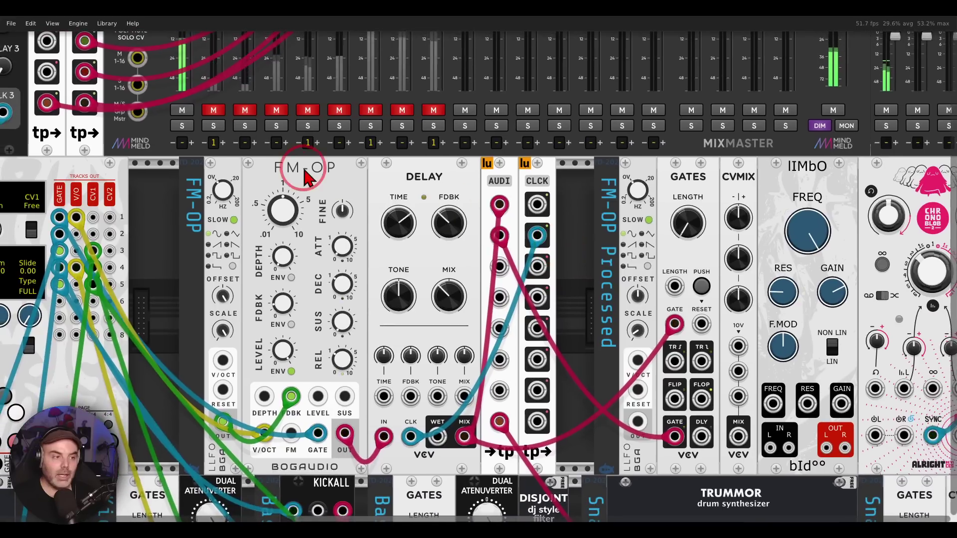
left_click(213, 111)
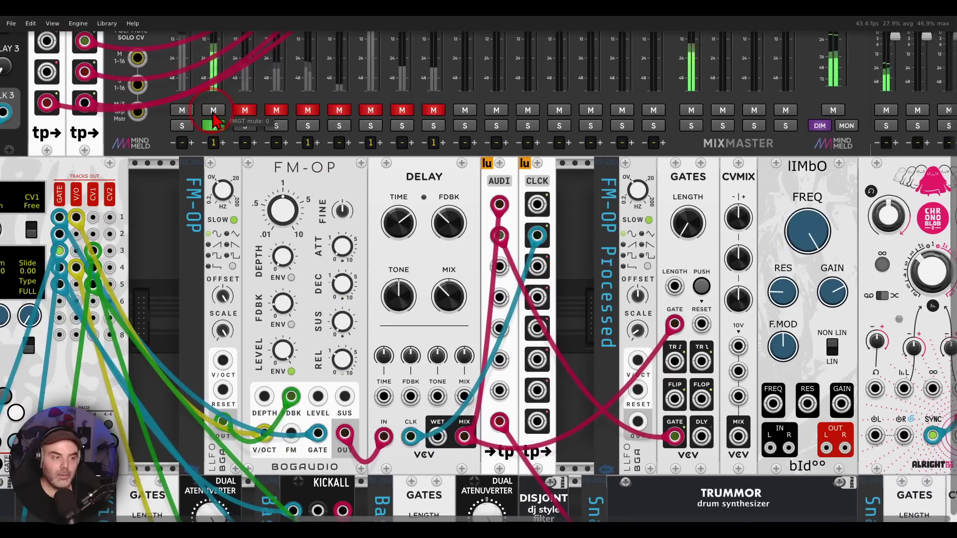
left_click(577, 303)
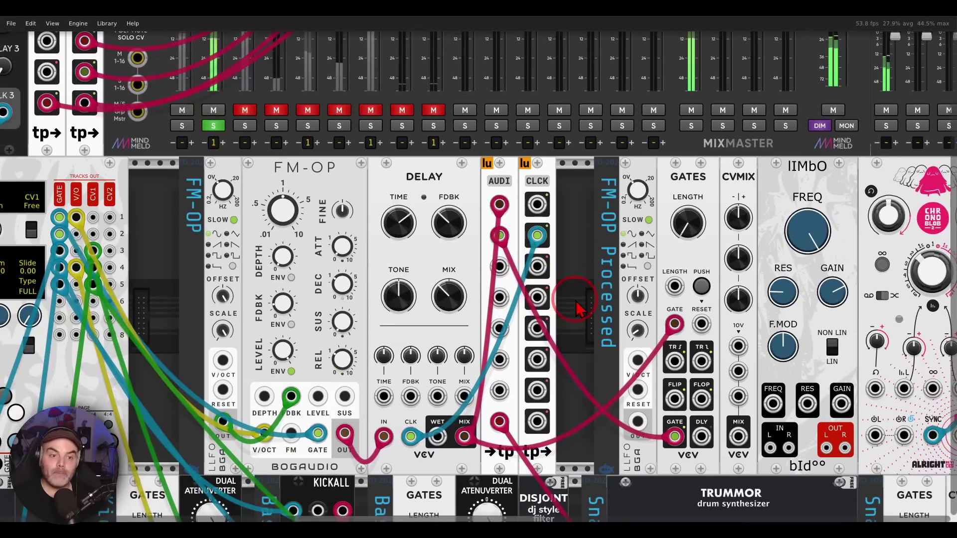
left_click_drag(576, 302, 387, 252)
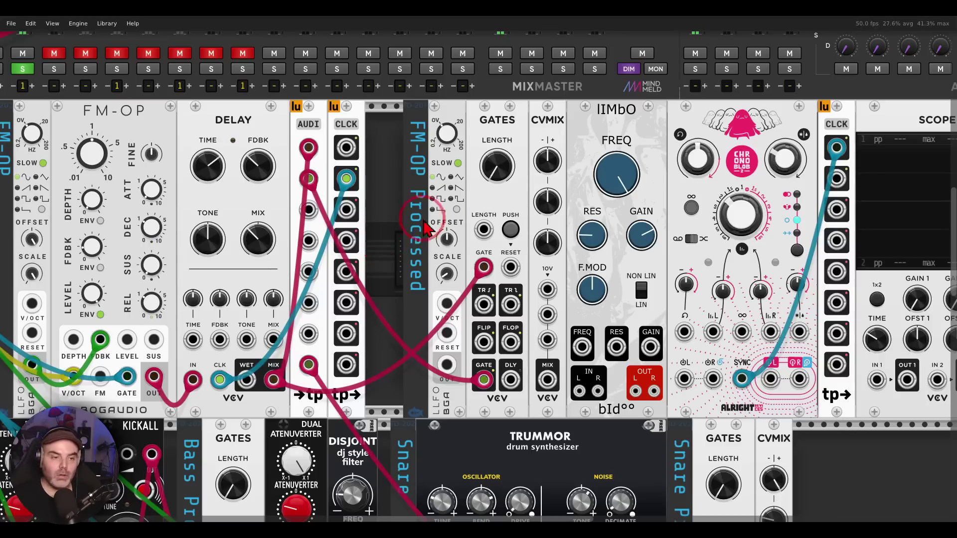
Adjust the gate length on the GATES module in the FM-OP Processed section
left_click(499, 178)
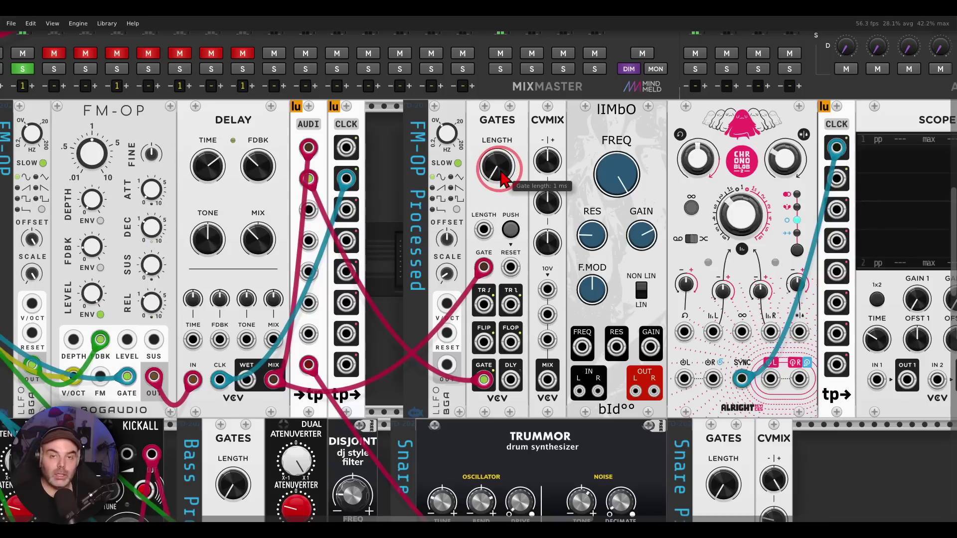
left_click_drag(502, 178, 493, 173)
Patch the GATES module's GATE output into the Scope's IN 1 and raise the Scope's TIME setting
left_click_drag(877, 380, 484, 379)
scroll(801, 357, "right", 2)
left_click_drag(826, 341, 819, 271)
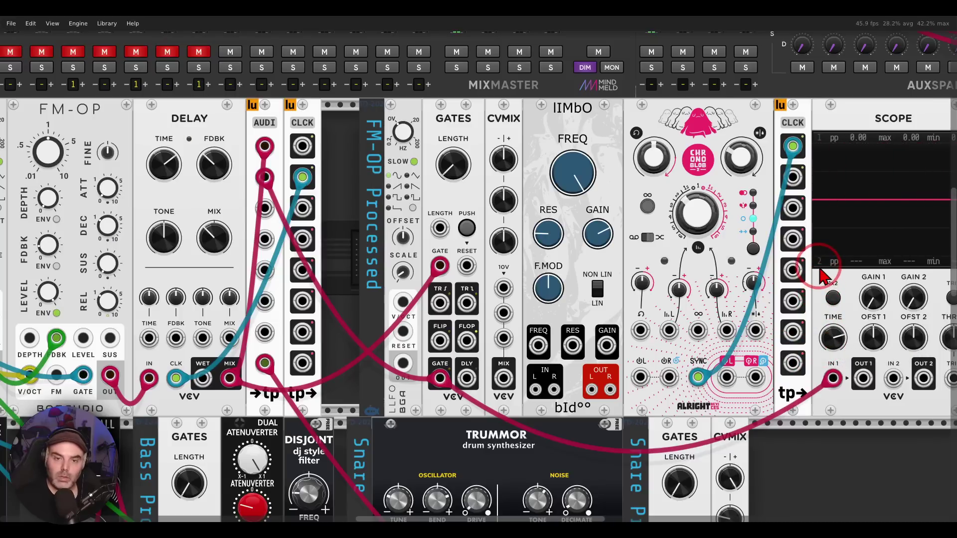
Fine-tune the GATES module's length and modulate it by patching the LLFO's OUT into the LENGTH input
left_click(648, 202)
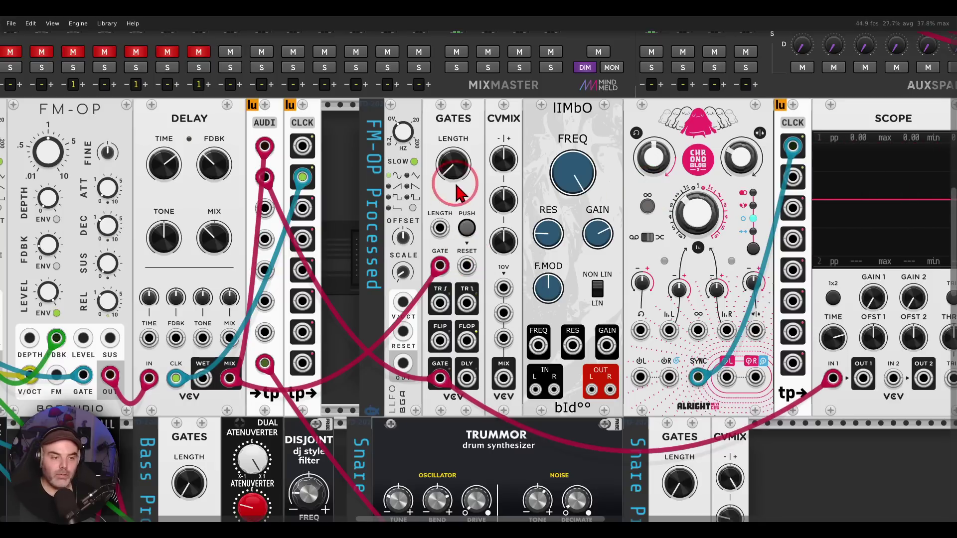
left_click_drag(455, 172, 458, 176)
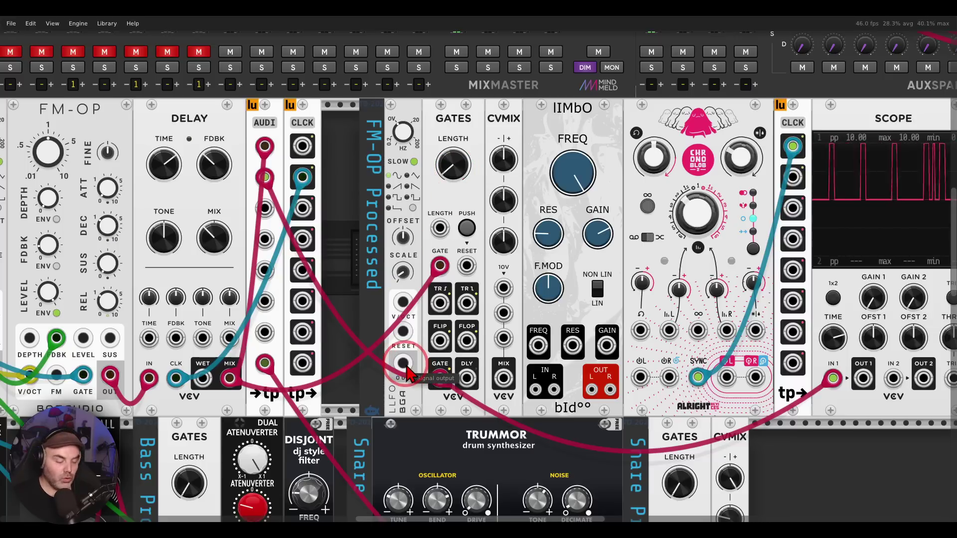
left_click_drag(408, 373, 441, 228)
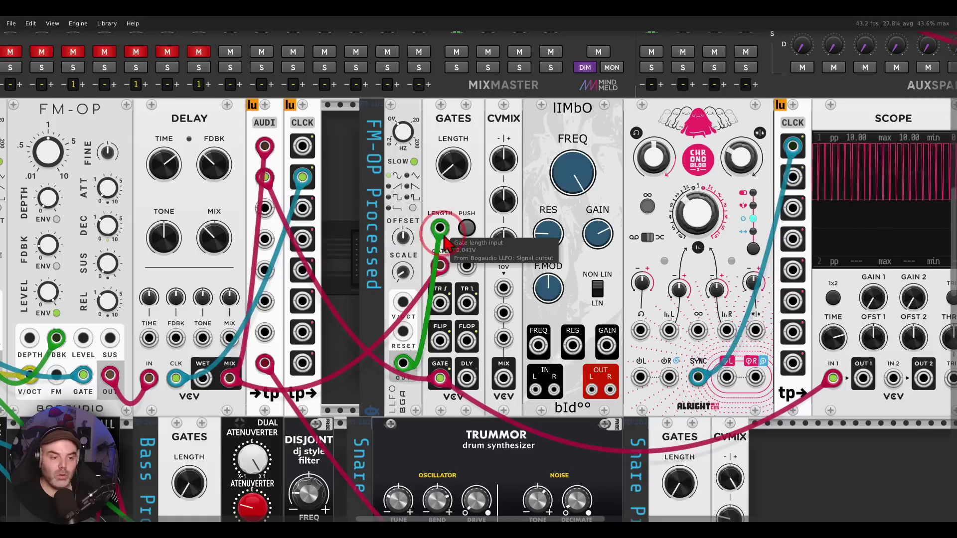
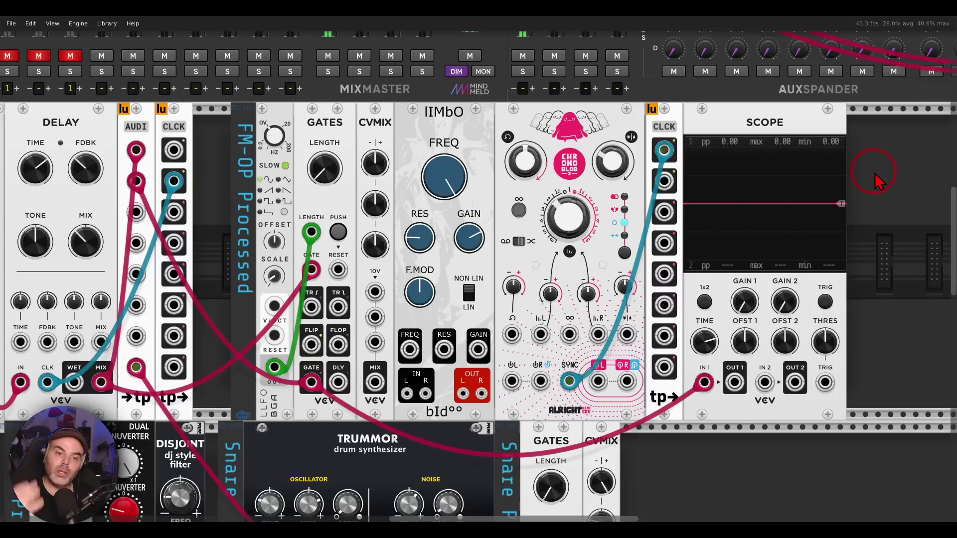
mouse_move(857, 202)
left_mouse_down()
mouse_move(849, 178)
mouse_move(871, 170)
left_mouse_up()
left_click_drag(857, 204, 862, 226)
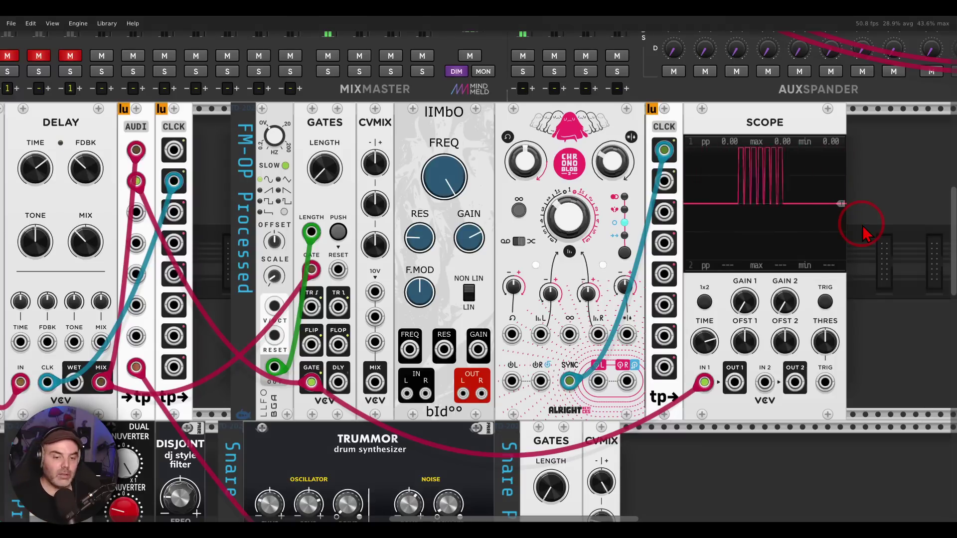
Route the GATES module's GATE output into CVMIX's first input, feeding CVMIX's MIX output to the AUDI teleport and the Scope's IN 1
left_click_drag(705, 382, 786, 387)
left_click_drag(388, 354, 451, 265)
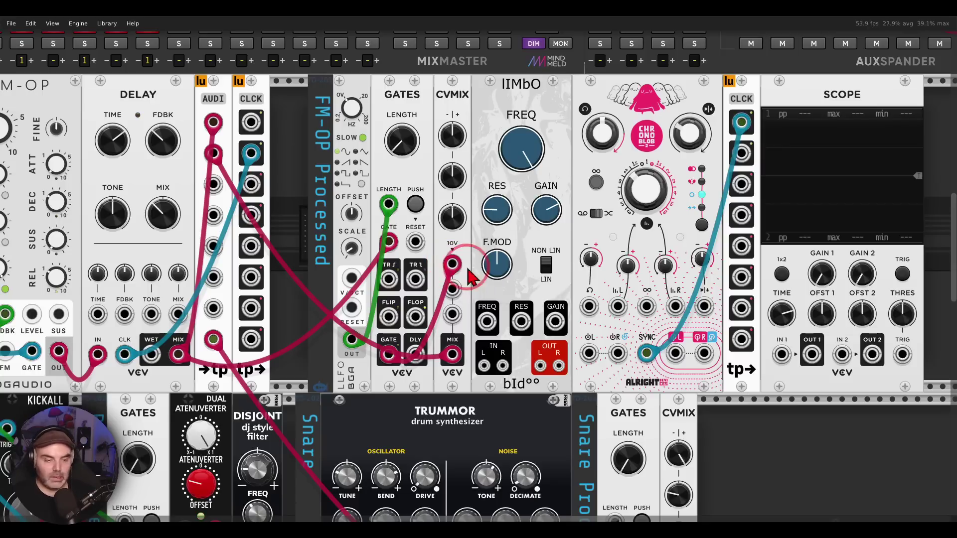
left_click_drag(781, 354, 452, 354)
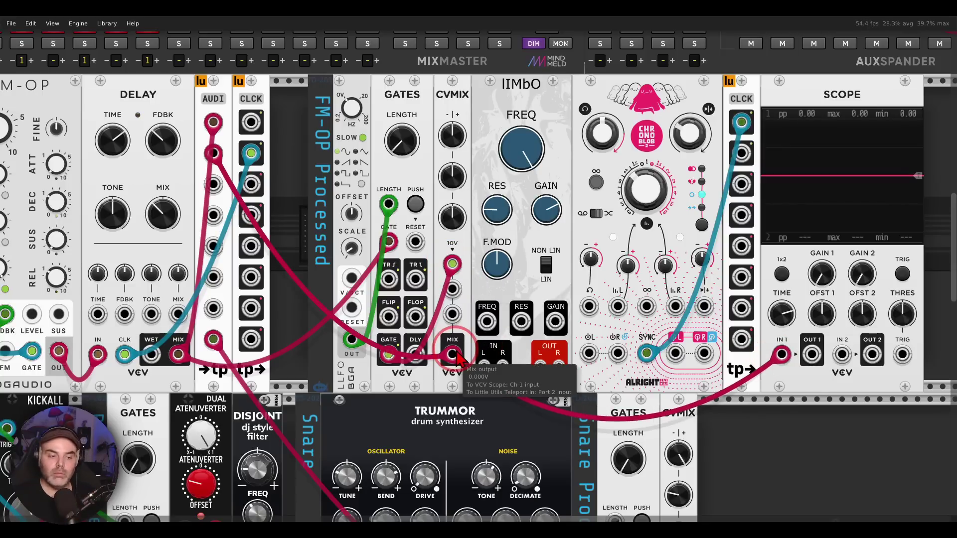
Raise CVMIX Level 1 fully and set Level 2 to -50% to offset the gate signal
left_click(454, 134)
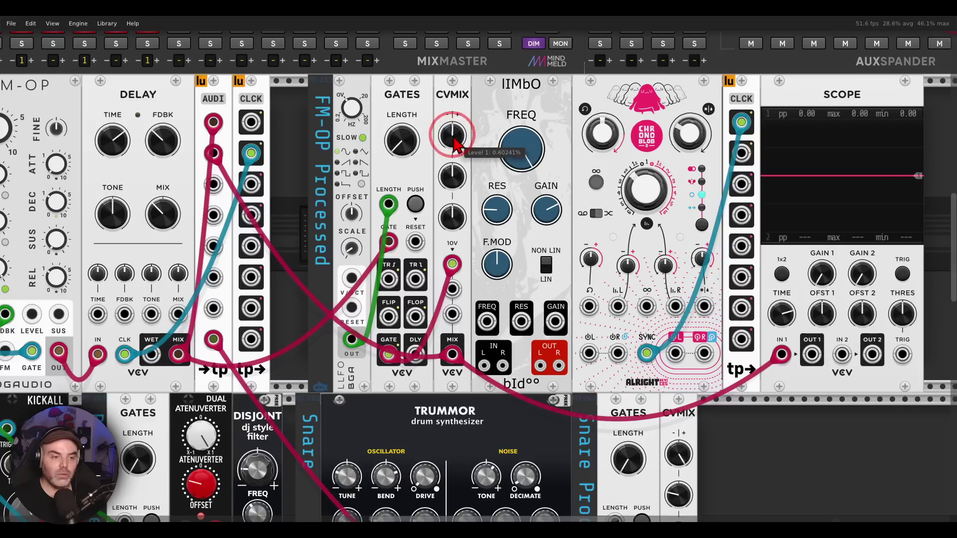
left_click_drag(454, 144, 452, 92)
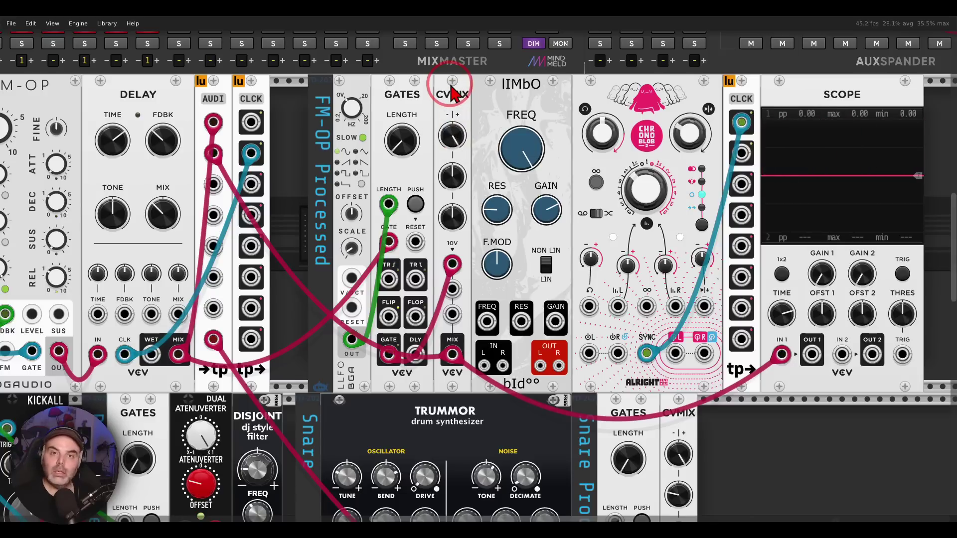
left_click(454, 176)
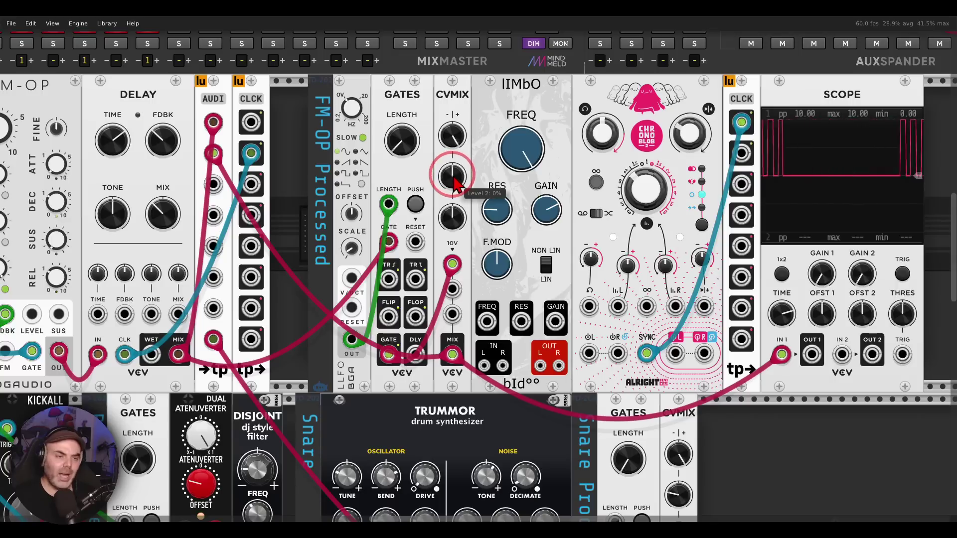
right_click(454, 178)
type("-50")
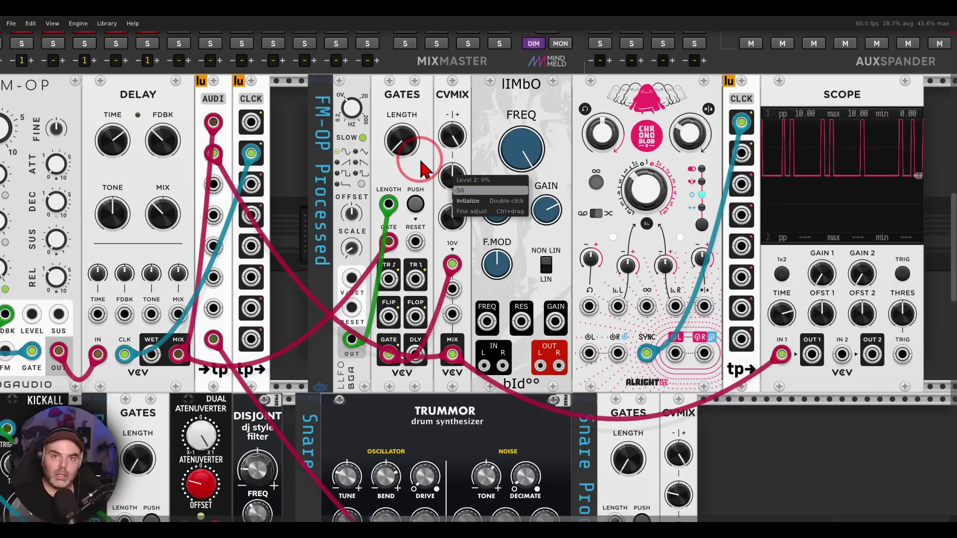
key("Return")
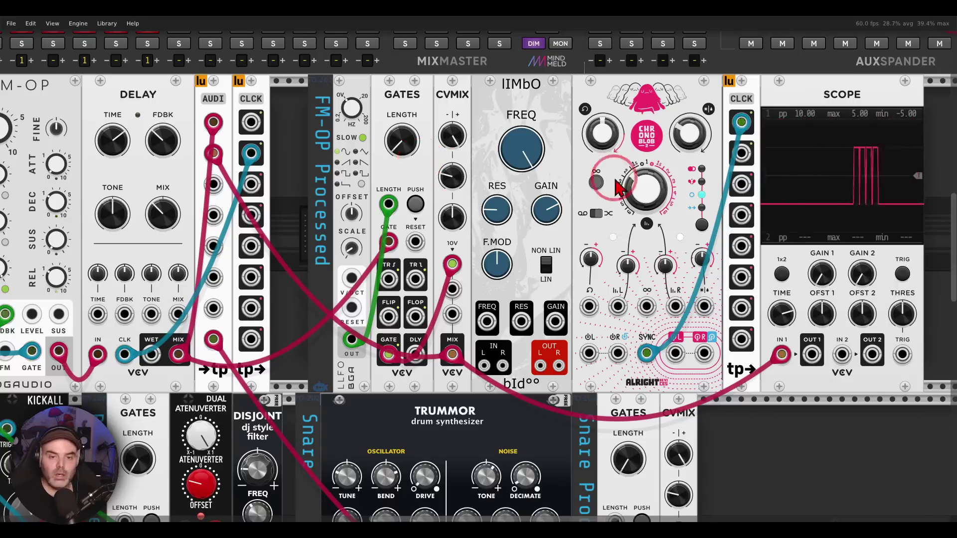
Lower the Scope's TIME setting and examine the offset gate signal's trace
left_click_drag(786, 309, 790, 385)
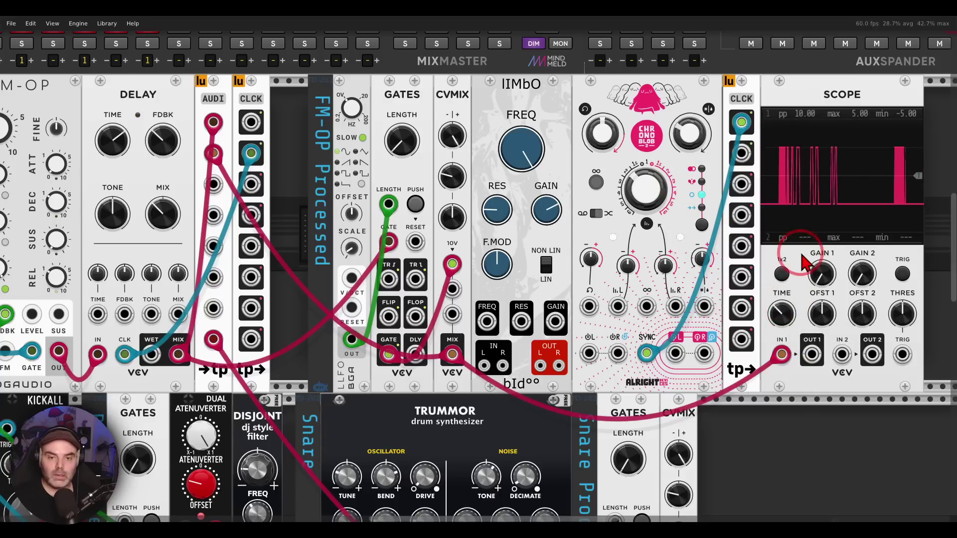
left_click(826, 192)
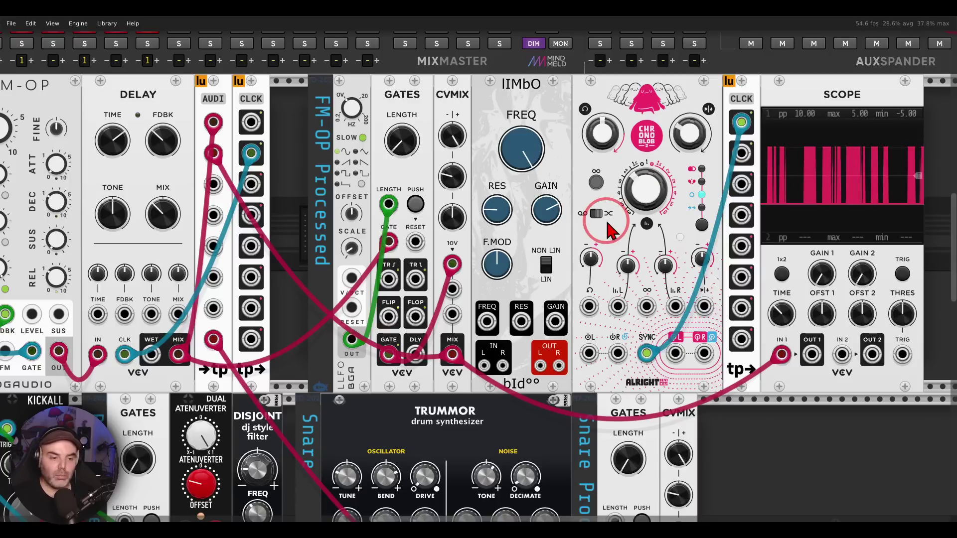
Disconnect the Scope's IN 1 cable and delete the Scope module
scroll(599, 229, "left", 1)
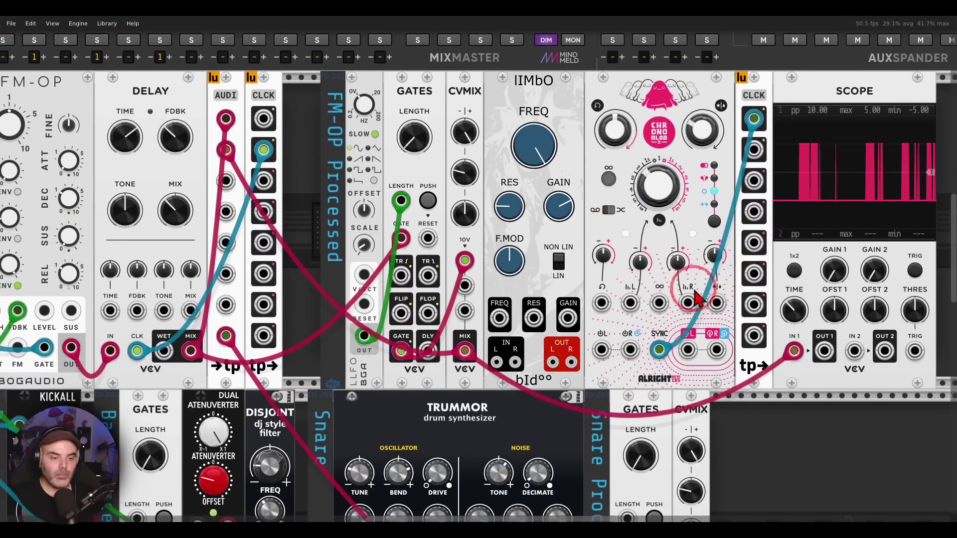
left_click_drag(795, 351, 821, 393)
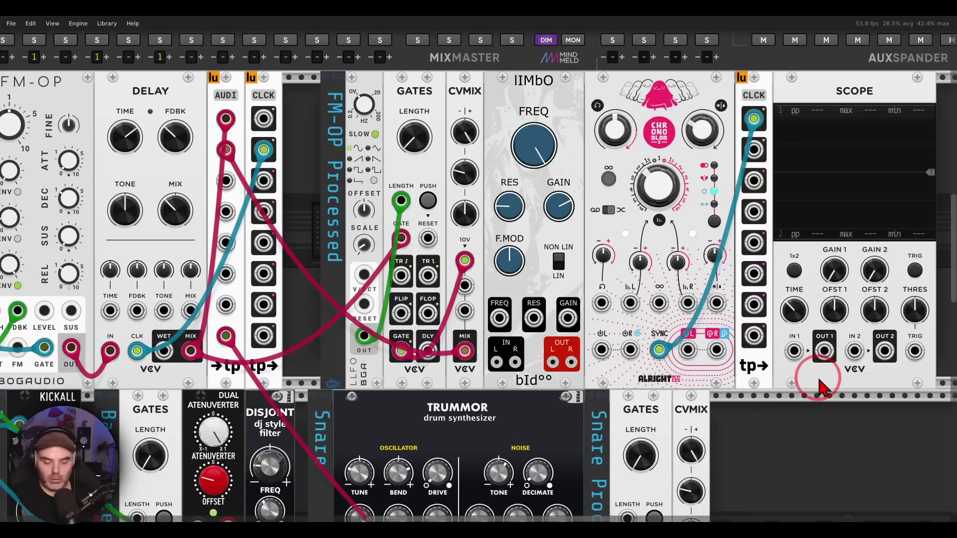
key("Delete")
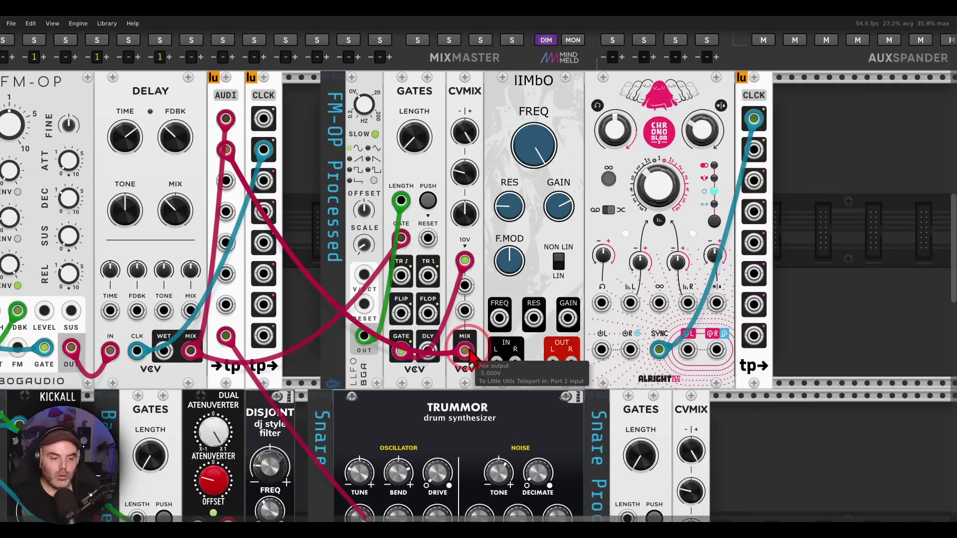
Insert the lIMbO filter between CVMIX's MIX output and the AUDI teleport, using its IN L and OUT L ports
left_click_drag(465, 351, 552, 362)
left_click_drag(495, 369, 471, 360)
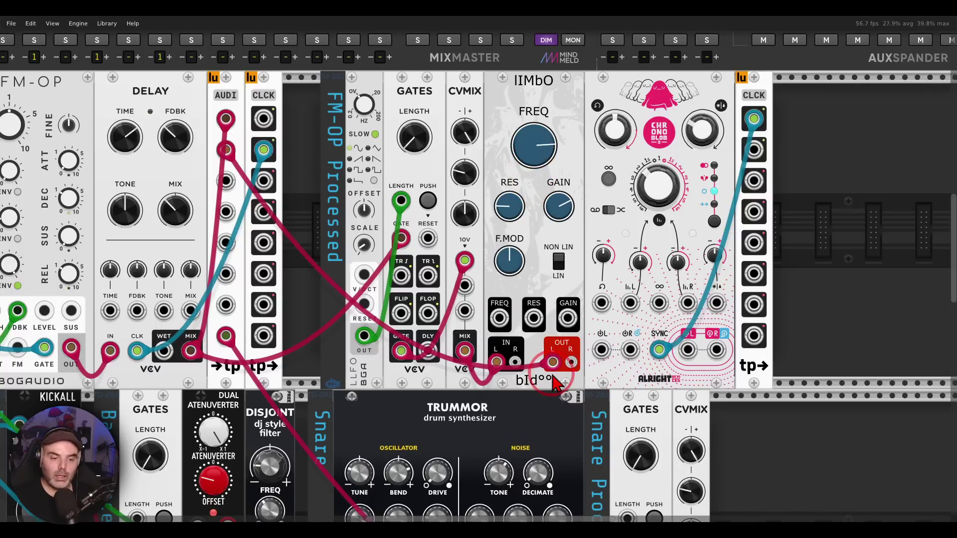
Insert the Chronoblob 2 delay between lIMbO's OUT L and the AUDI teleport, and turn lIMbO's FREQ down
left_click_drag(553, 362, 688, 349)
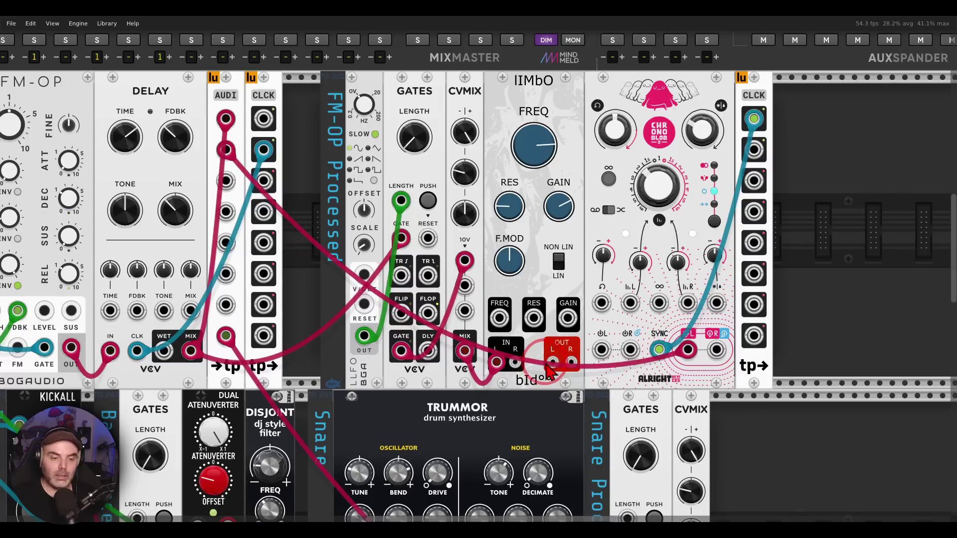
left_click_drag(551, 363, 601, 350)
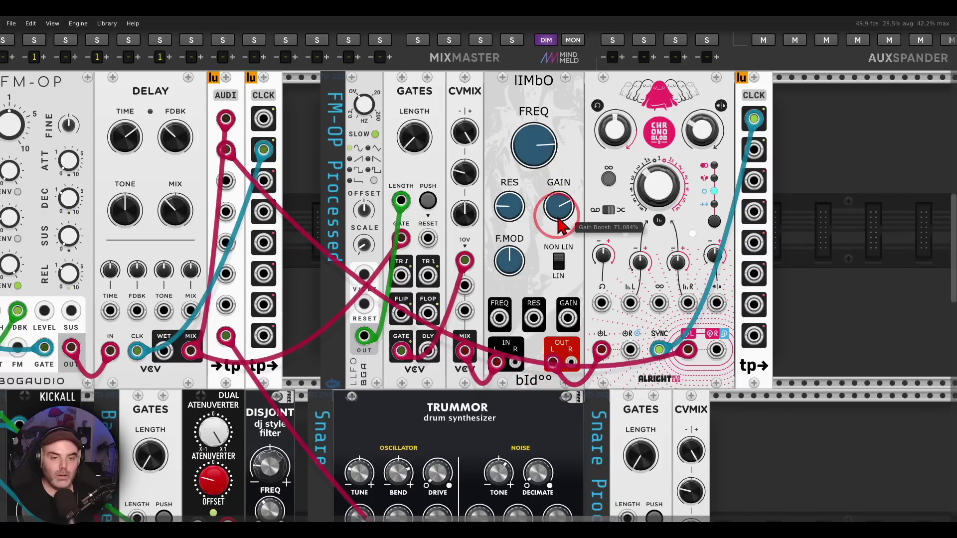
left_click_drag(537, 143, 551, 308)
Solo the FMOP channel on the mixer alongside FMGT
scroll(400, 203, "left", 10)
scroll(399, 202, "up", 4)
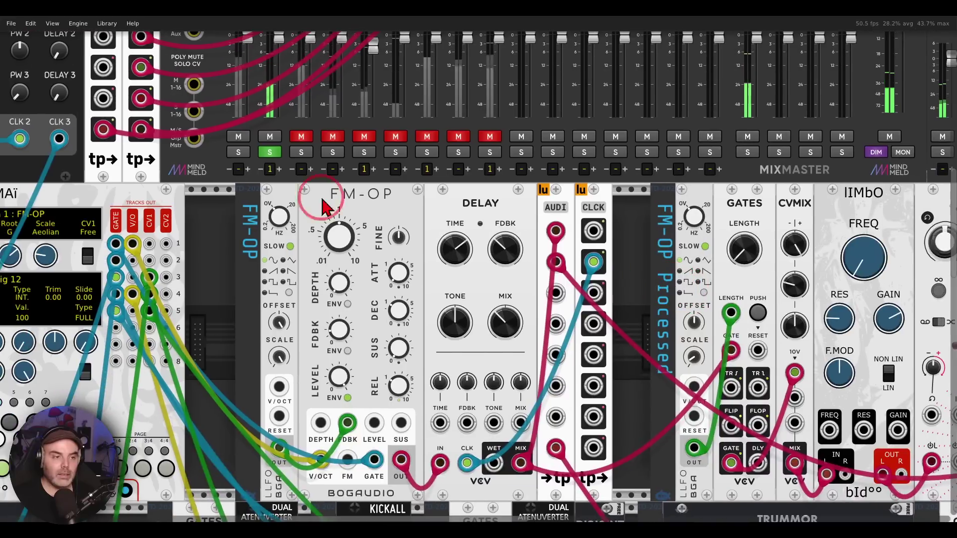
left_click(238, 153)
scroll(244, 162, "up", 5)
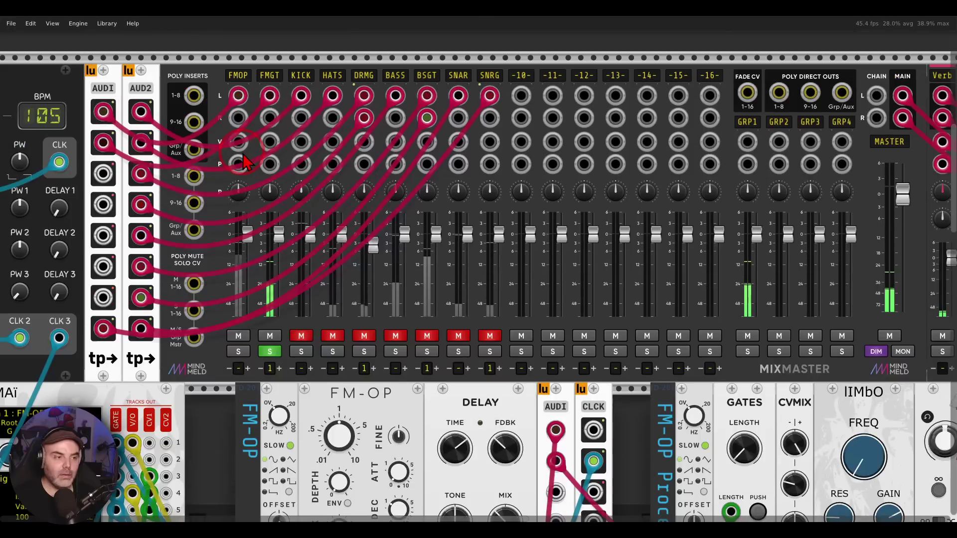
right_click(269, 75)
left_click(266, 49)
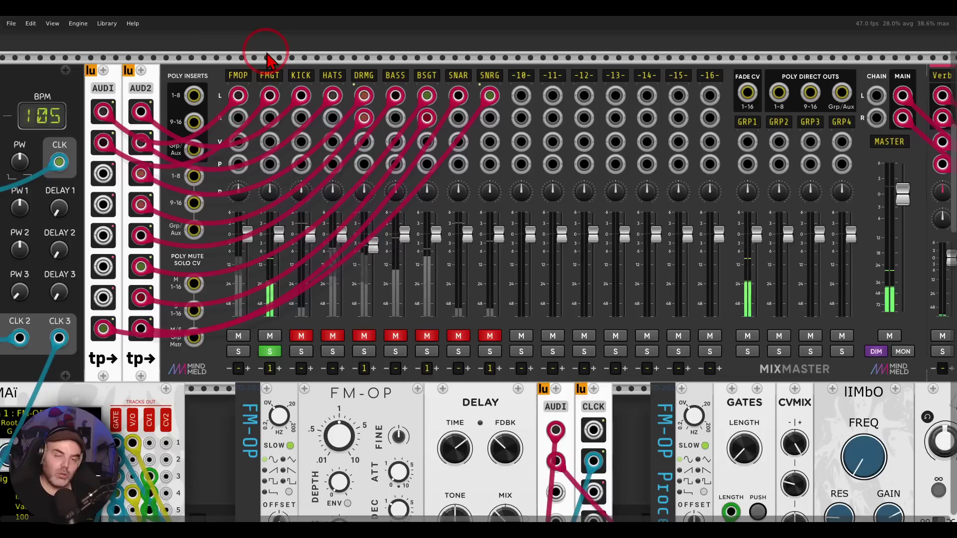
left_click(240, 352)
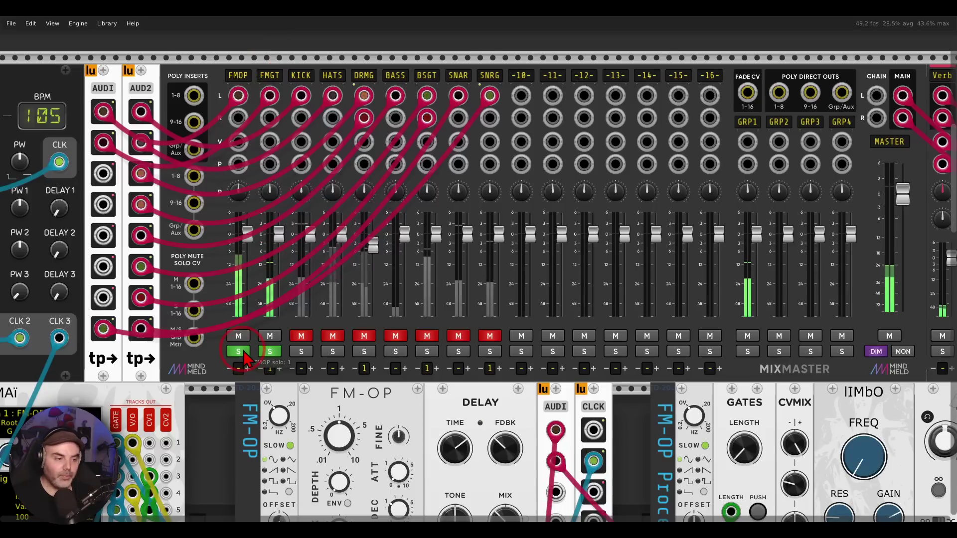
Raise the FREQ setting of the lIMbO filter in the FM-OP Processed section
scroll(244, 357, "down", 10)
scroll(244, 356, "right", 8)
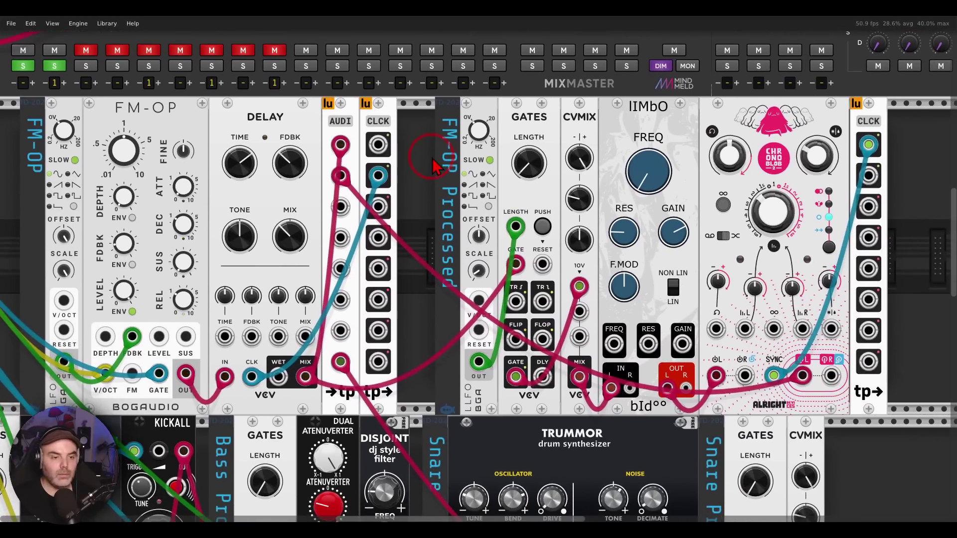
left_click_drag(432, 160, 447, 138)
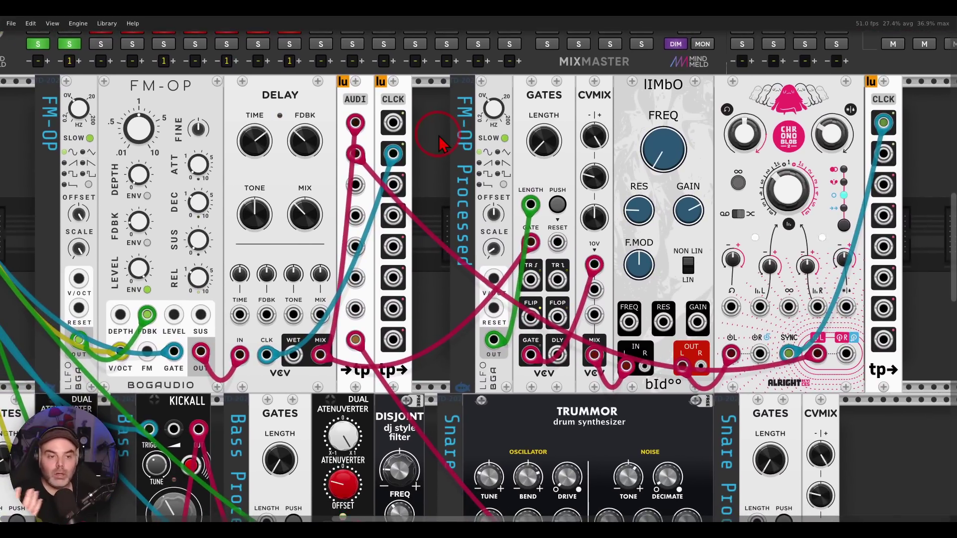
mouse_move(676, 155)
left_mouse_down()
mouse_move(676, 139)
mouse_move(668, 155)
mouse_move(661, 149)
left_mouse_up()
mouse_move(648, 168)
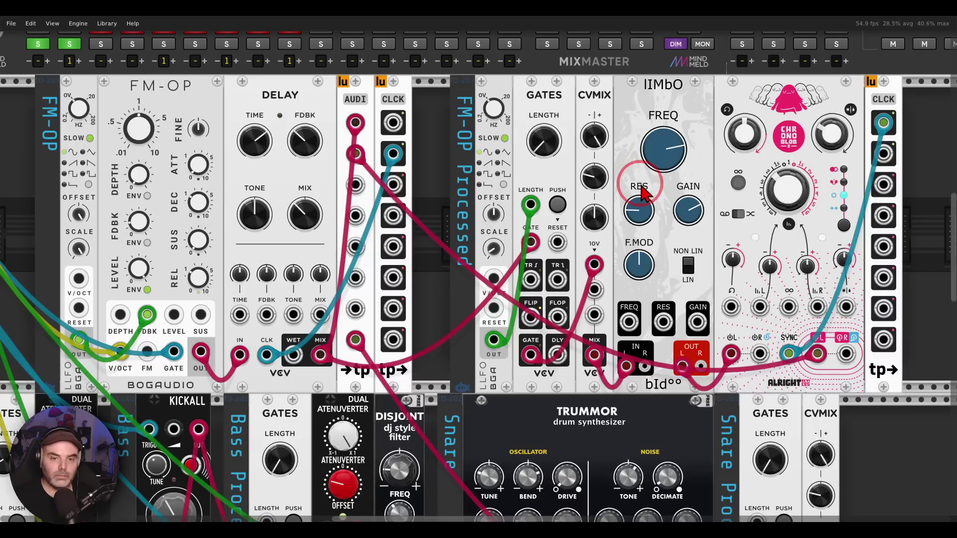
Switch the FMGT channel's solo off and on again to compare the sound with and without the processed layer
scroll(643, 192, "up", 2)
scroll(643, 192, "left", 4)
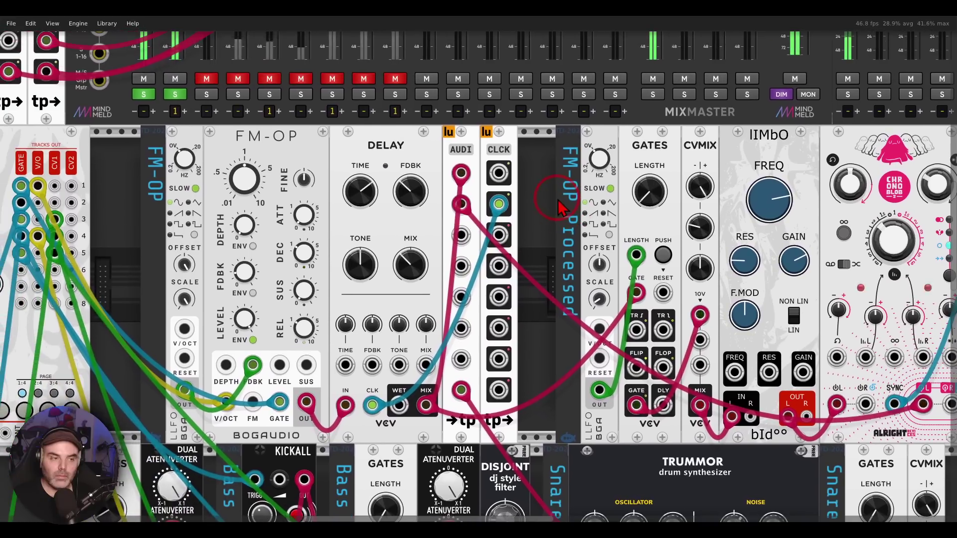
left_click(178, 96)
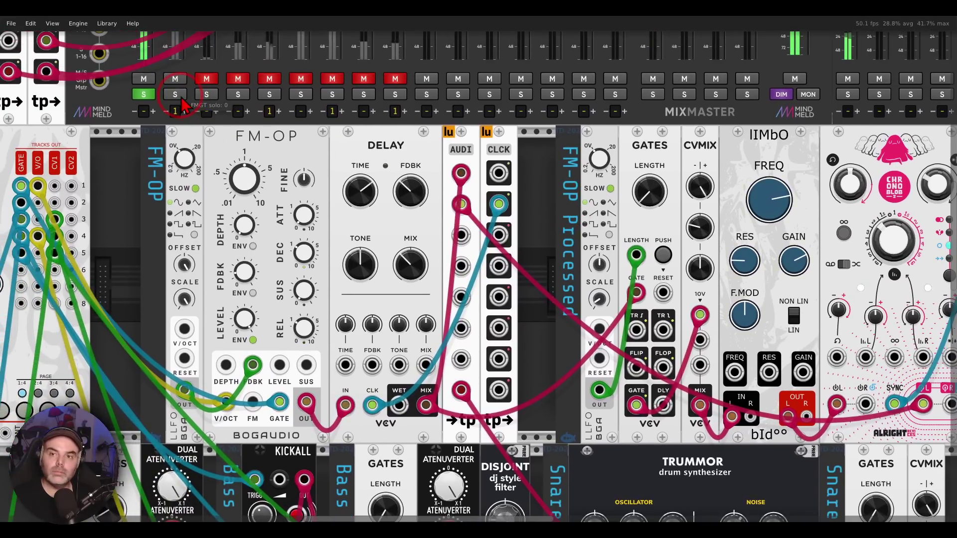
left_click(177, 95)
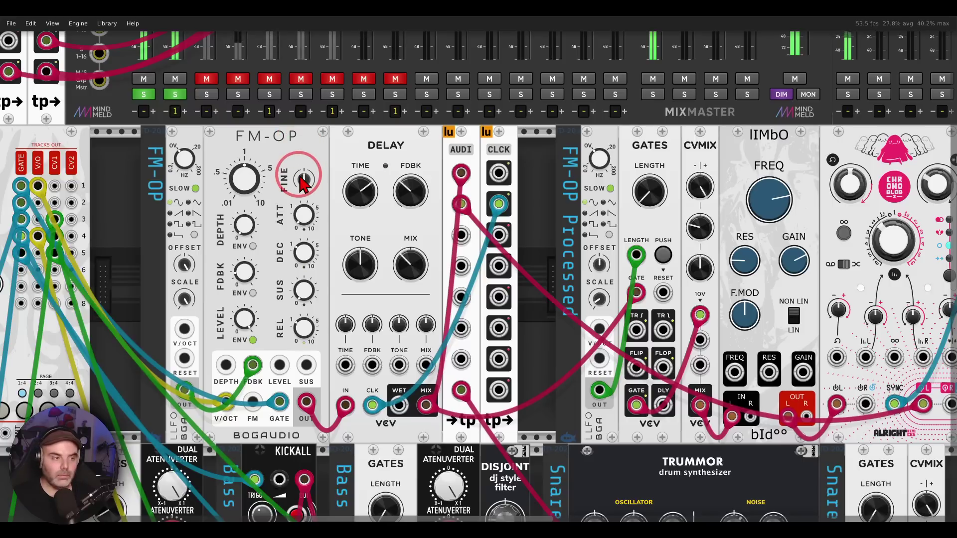
Unmute and solo the KICK and HATS channels on the mixer
left_click_drag(170, 319, 509, 79)
left_click_drag(370, 264, 581, 156)
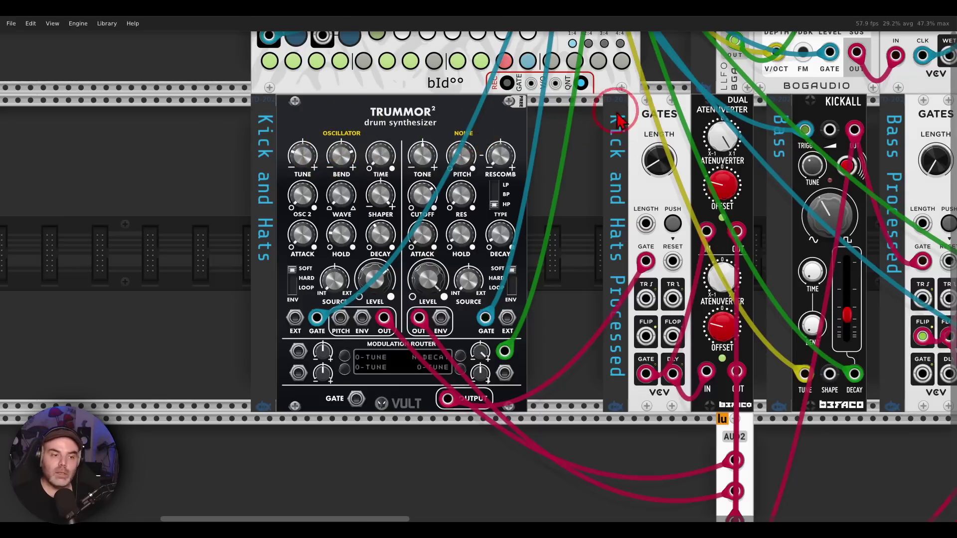
left_click_drag(617, 113, 446, 335)
left_click_drag(521, 97, 459, 280)
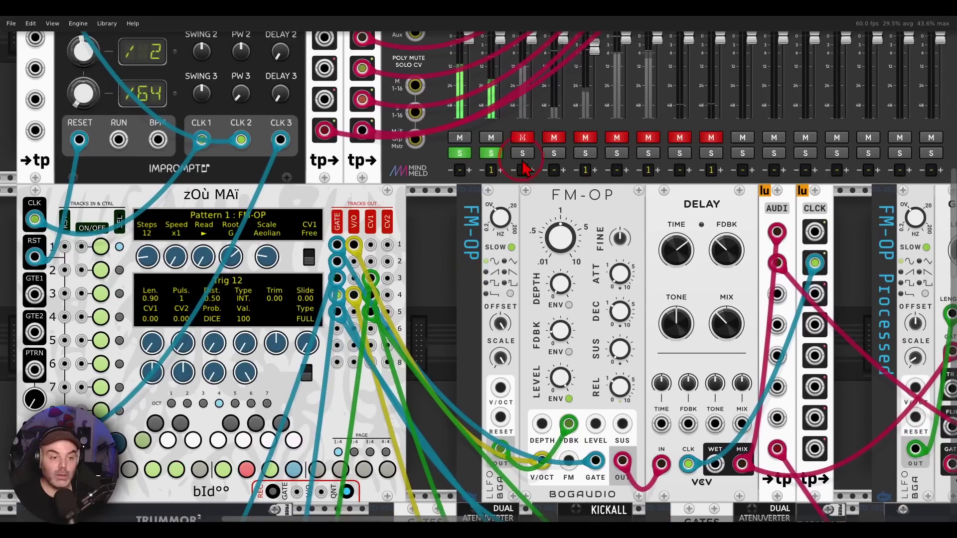
left_click(522, 139)
left_click(553, 139)
left_click(522, 153)
left_click(551, 153)
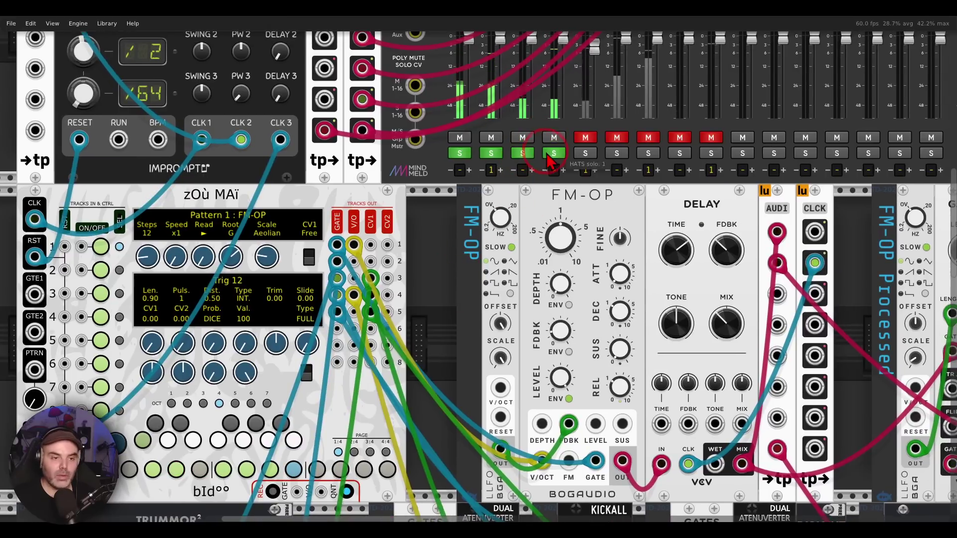
Turn off the FMOP, FMGT, KICK and HATS solos on the mixer and bring the Kick and Hats modules into view
left_click(463, 153)
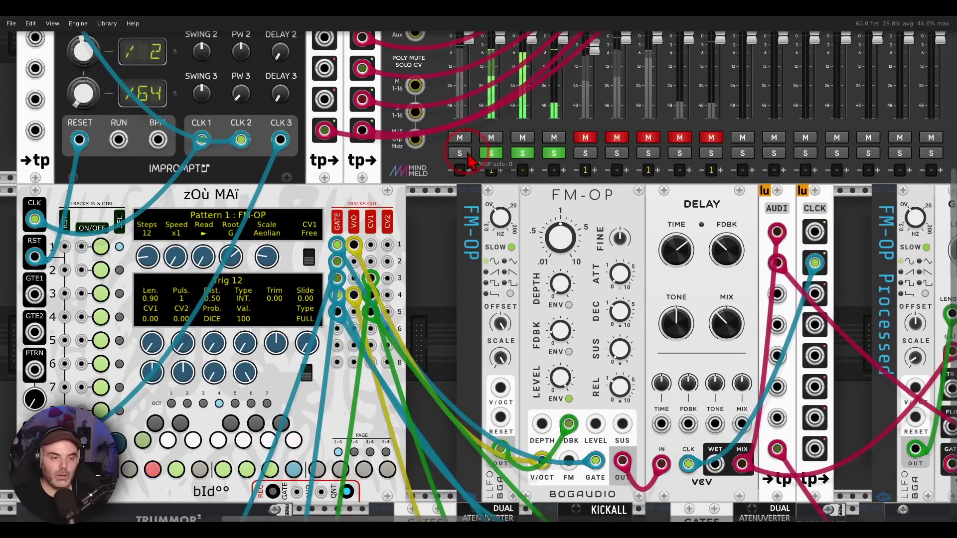
left_click_drag(436, 369, 546, 113)
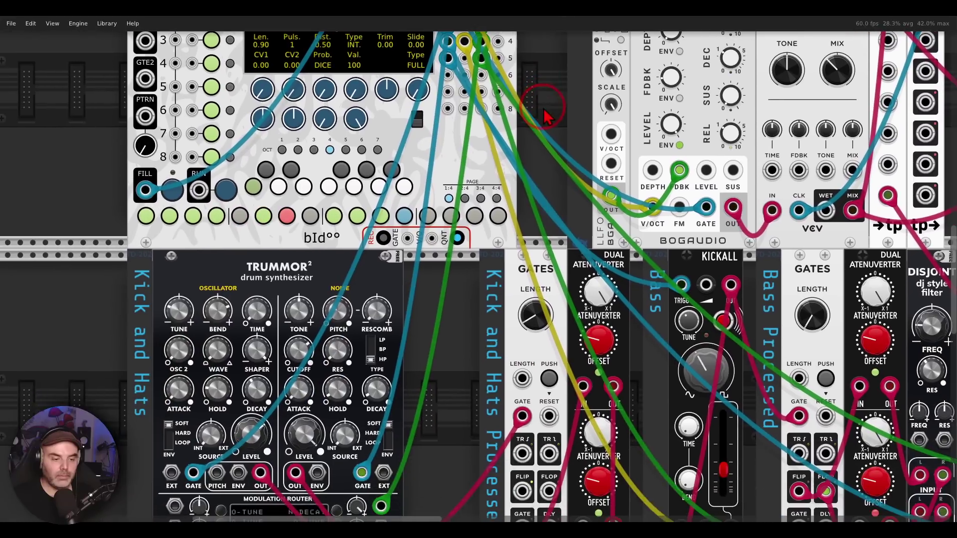
scroll(467, 209, "down", 5)
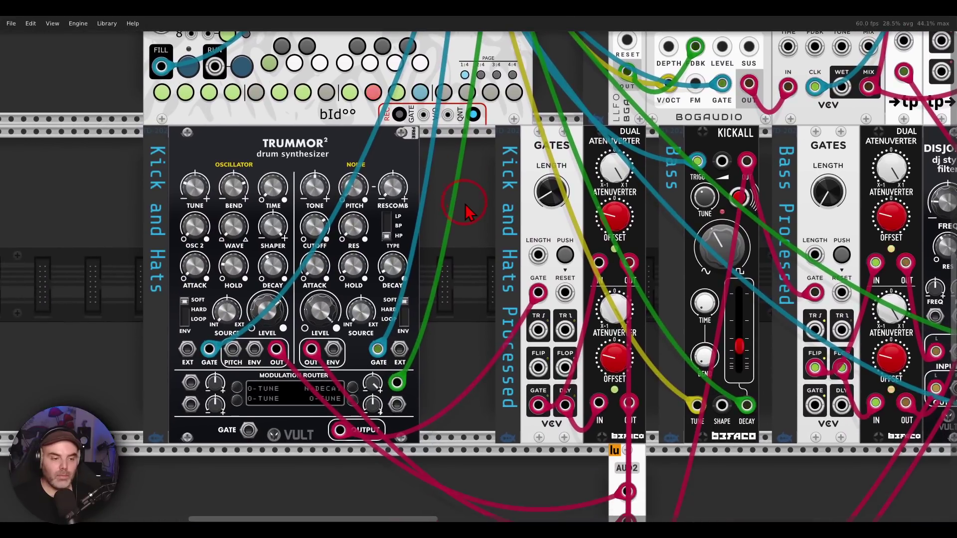
scroll(467, 209, "down", 1)
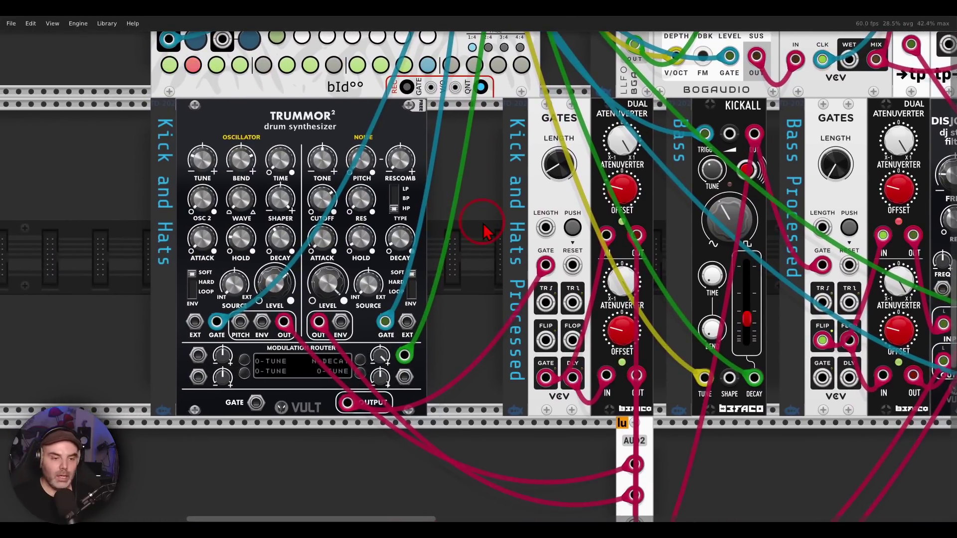
Examine how the GATES module and Dual Atenuverter are patched in the Kick and Hats Processed section
left_click_drag(492, 231, 399, 220)
left_click_drag(405, 153, 478, 107)
left_click(551, 167)
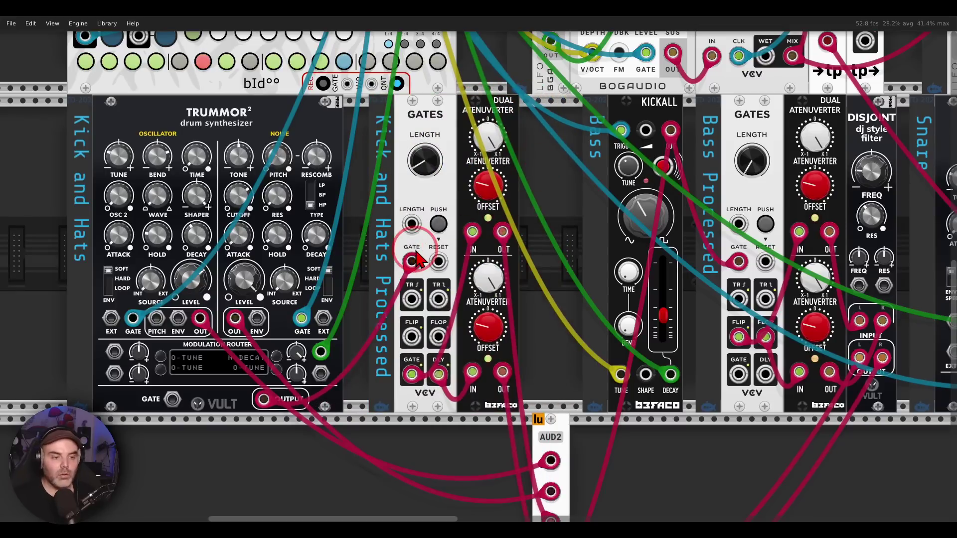
mouse_move(423, 241)
left_mouse_down()
mouse_move(426, 292)
mouse_move(429, 249)
left_mouse_up()
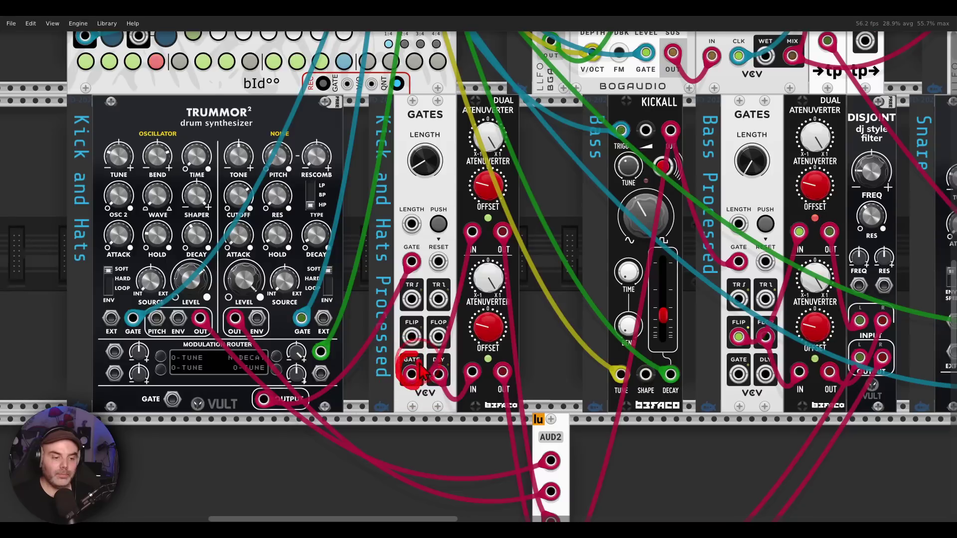
mouse_move(459, 368)
left_mouse_down()
mouse_move(429, 355)
mouse_move(466, 366)
left_mouse_up()
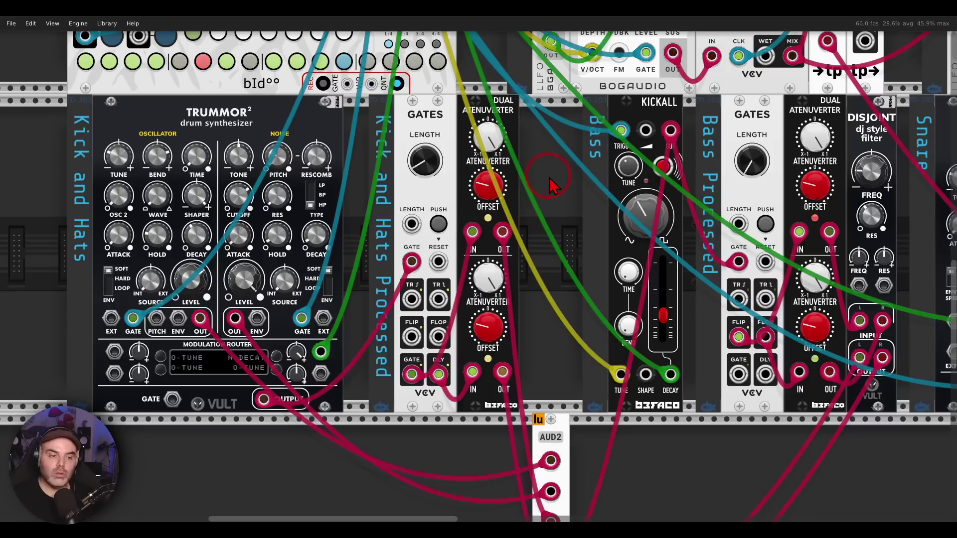
Unmute and solo the DRMG channel on the mixer
scroll(558, 192, "up", 10)
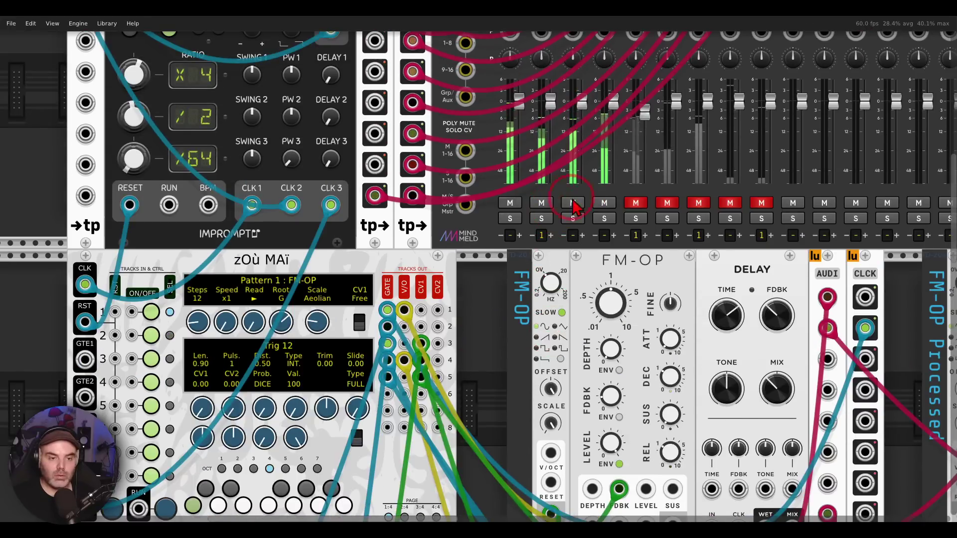
left_click(635, 203)
left_click(635, 219)
Trace the TRUMMOR² output into the GATES gate input and check the LENGTH setting in Kick and Hats Processed
scroll(531, 284, "down", 1)
scroll(531, 284, "down", 8)
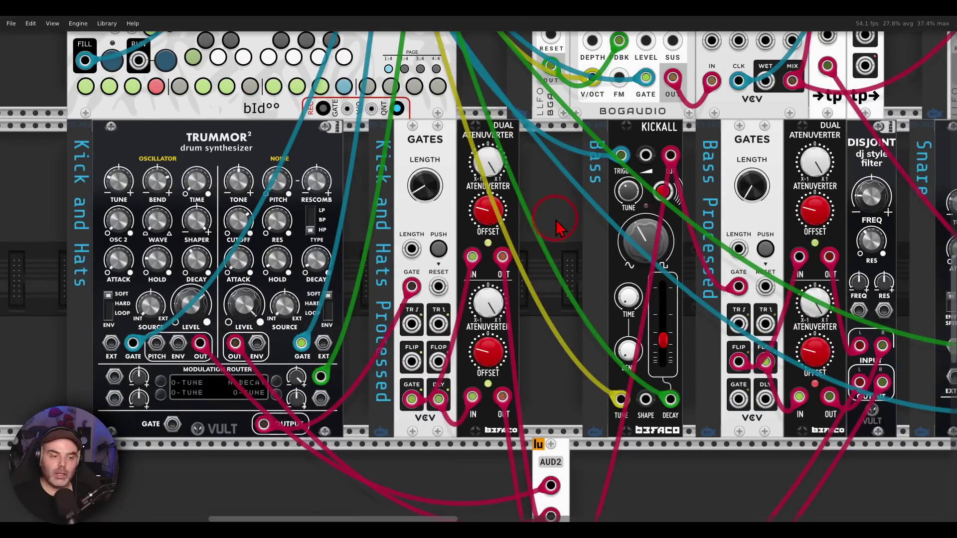
mouse_move(295, 393)
left_mouse_down()
mouse_move(249, 401)
mouse_move(283, 454)
left_mouse_up()
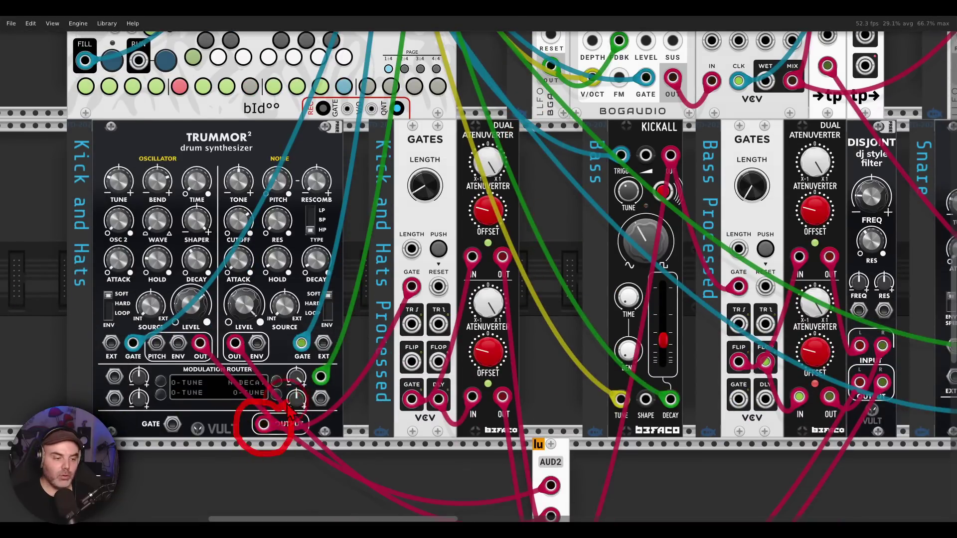
mouse_move(289, 411)
left_mouse_down()
mouse_move(354, 344)
mouse_move(384, 311)
mouse_move(381, 301)
mouse_move(397, 324)
left_mouse_up()
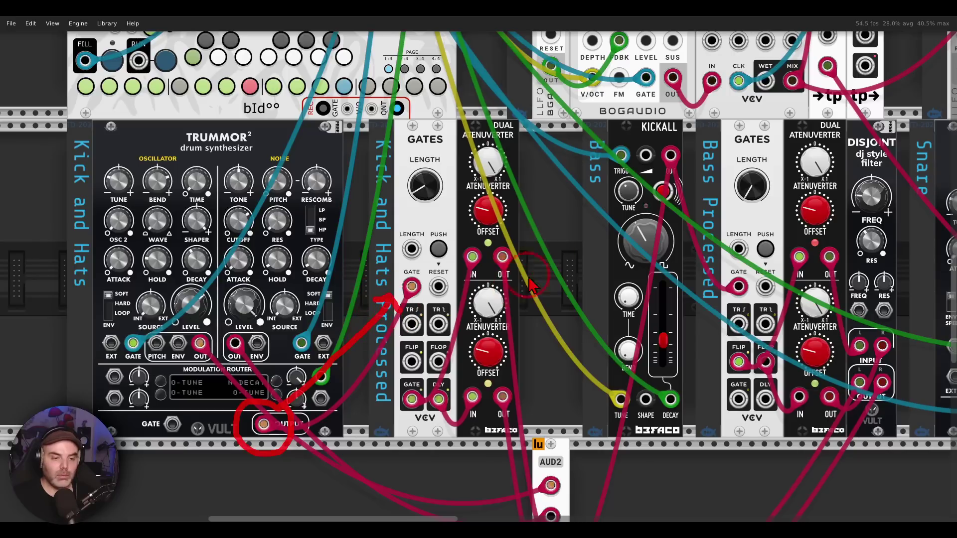
key("Escape")
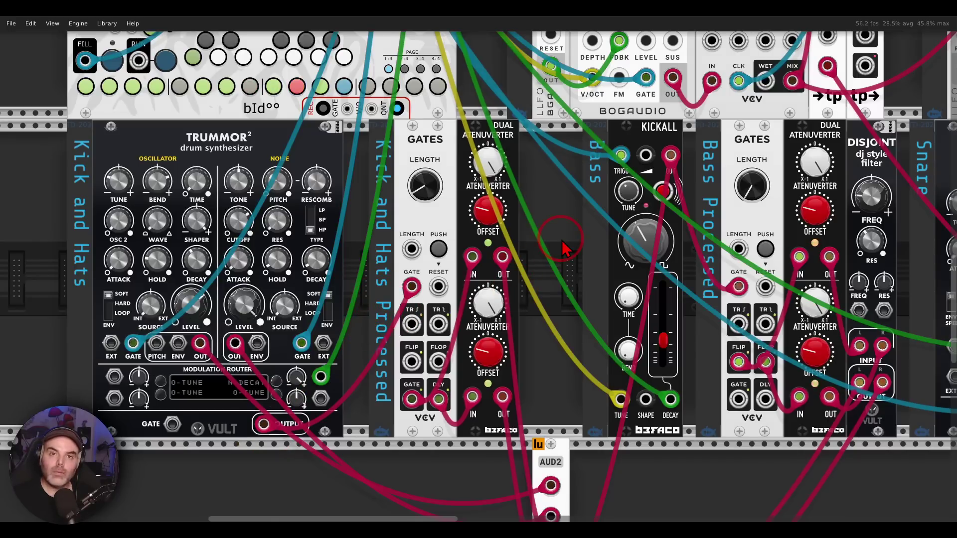
mouse_move(435, 188)
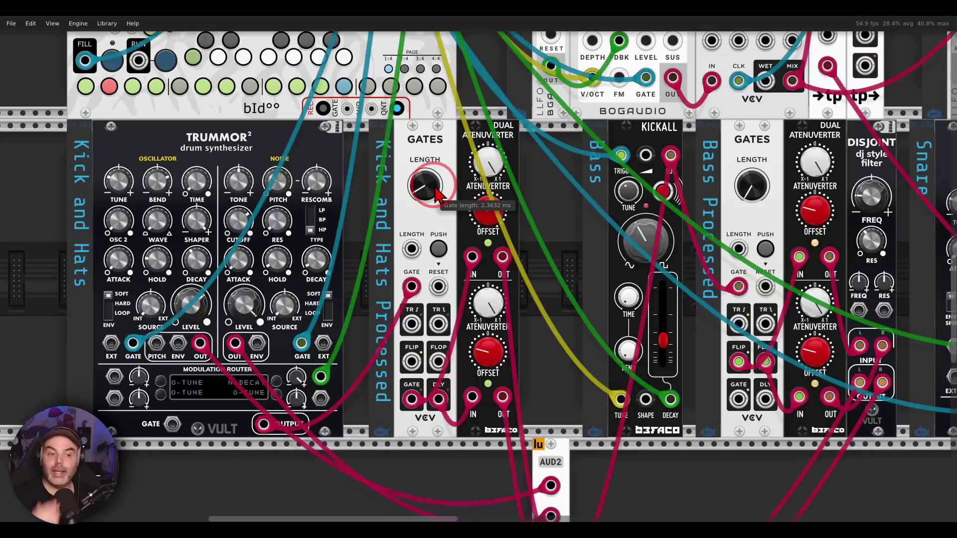
mouse_move(436, 195)
left_mouse_down()
mouse_move(424, 204)
mouse_move(422, 193)
left_mouse_up()
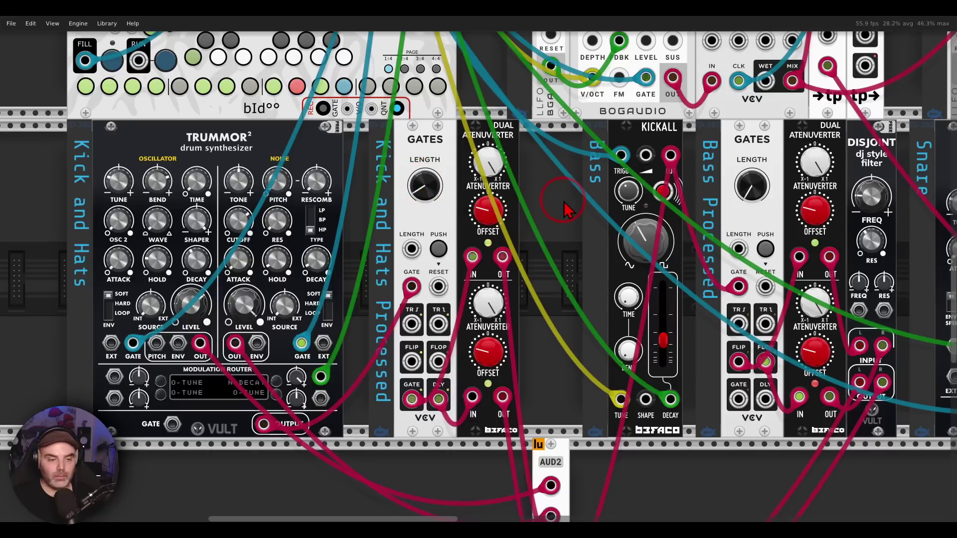
Solo the HATS and KICK channels on the mixer alongside DRMG
scroll(566, 209, "up", 10)
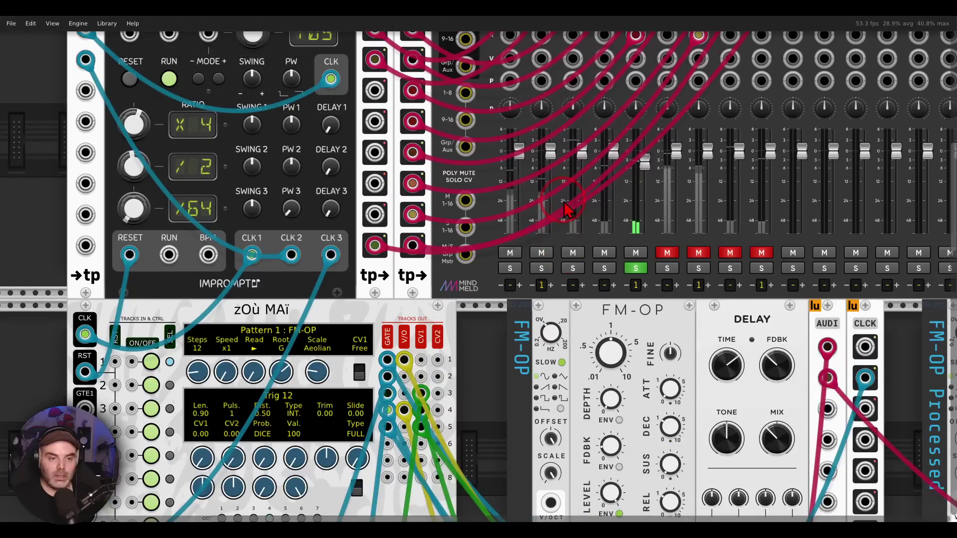
left_click(604, 268)
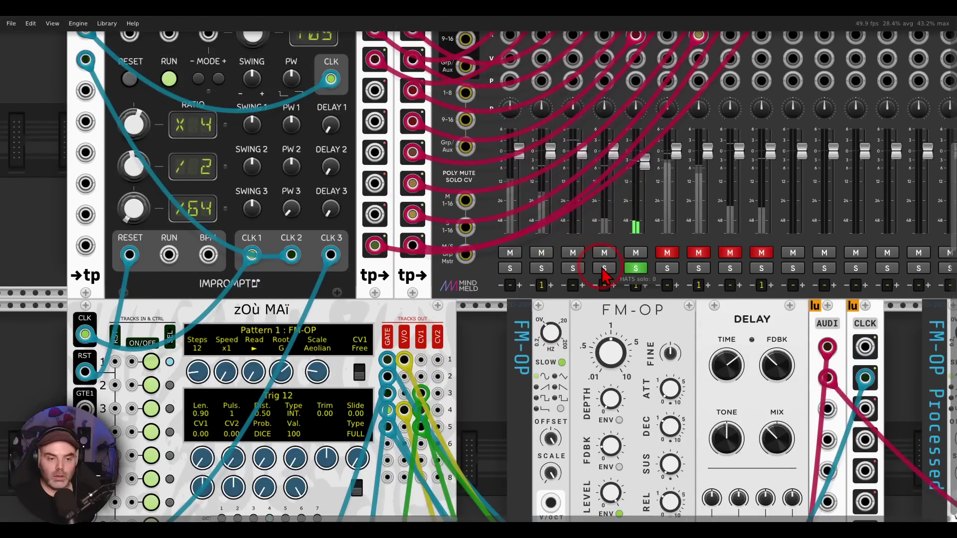
left_click(572, 269)
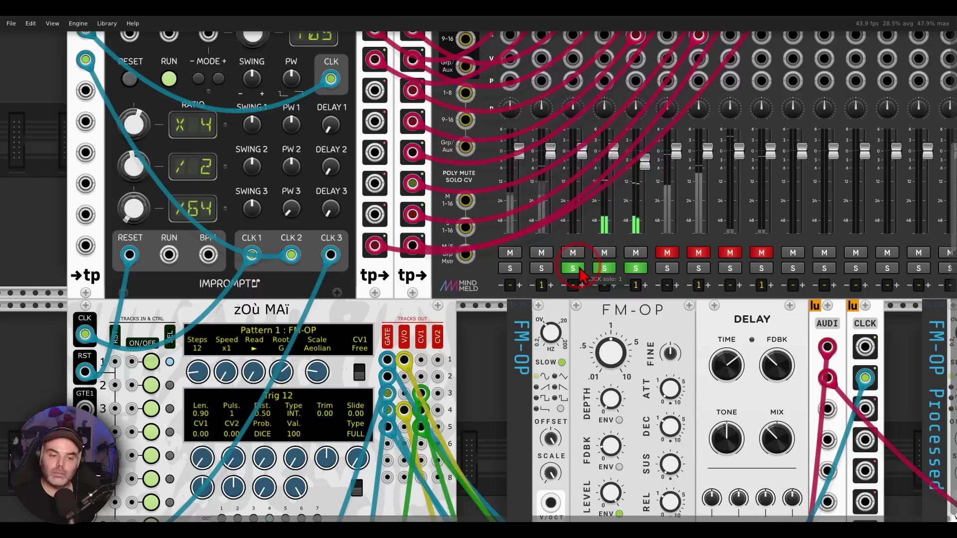
Turn off the solos on the DRMG, HATS and KICK channels
left_click(643, 269)
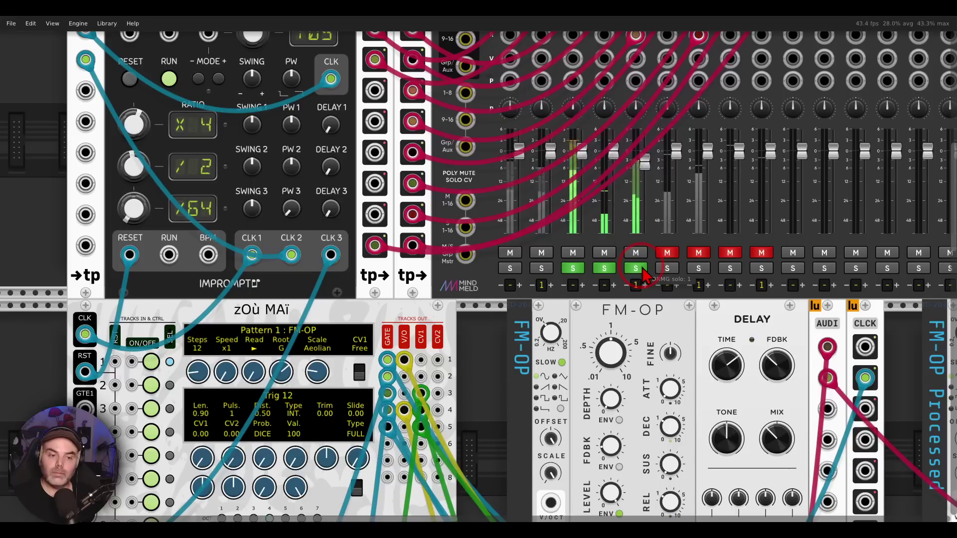
left_click(604, 268)
left_click(573, 268)
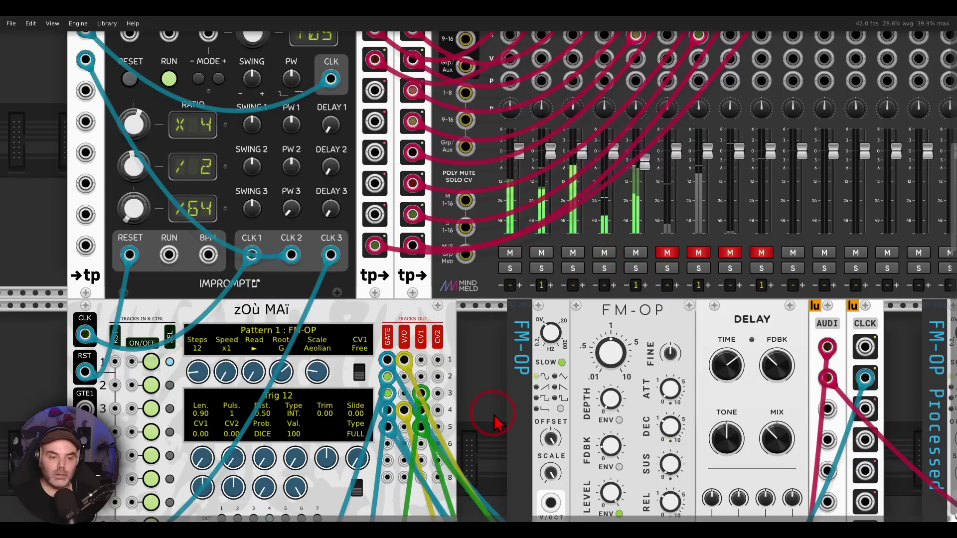
Locate the KICKALL bass voice in the rack, and unmute and solo the BASS channel on the mixer
left_click_drag(516, 415, 511, 409)
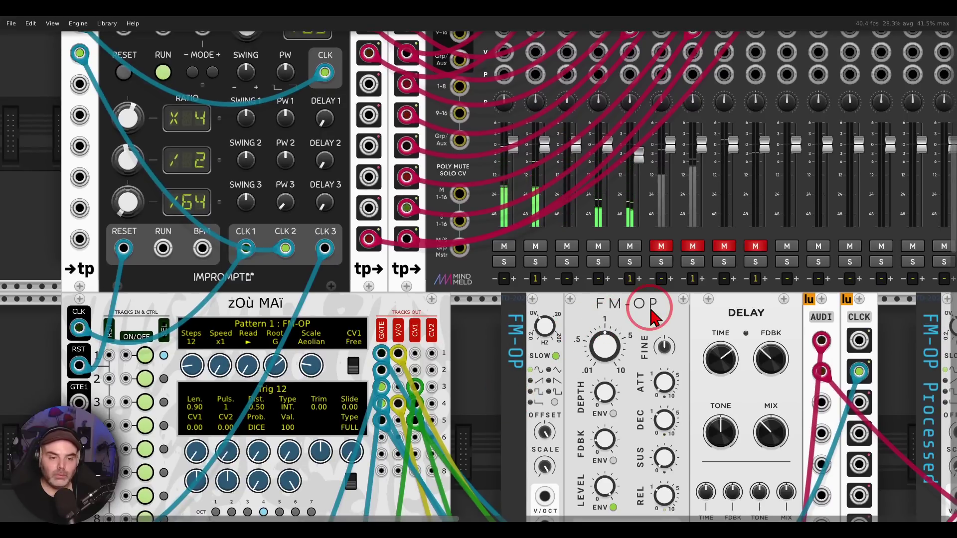
scroll(648, 318, "down", 15)
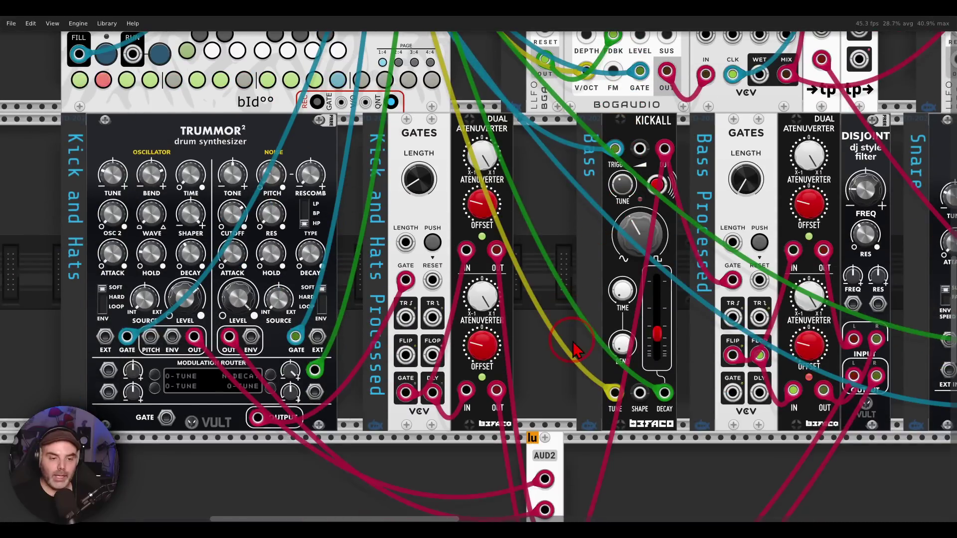
scroll(573, 349, "right", 4)
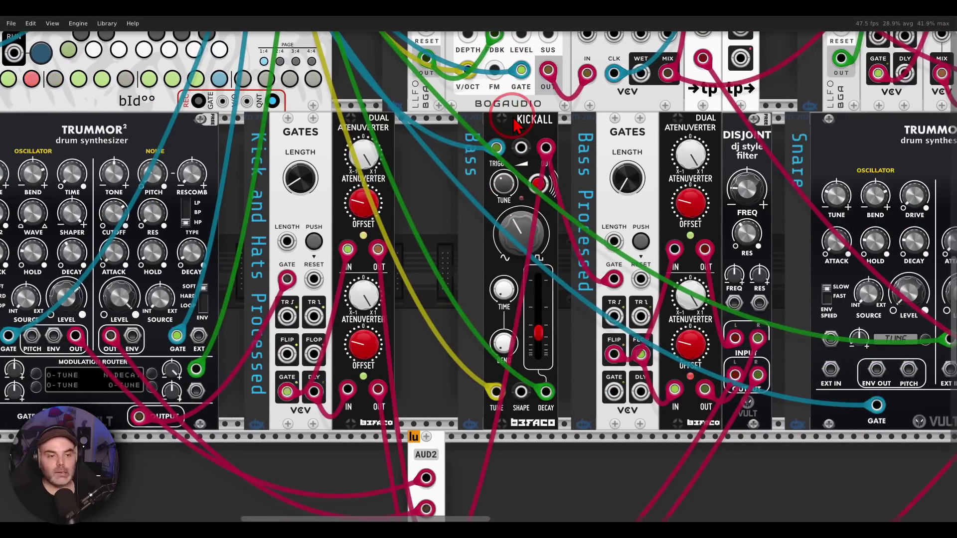
scroll(542, 130, "up", 6)
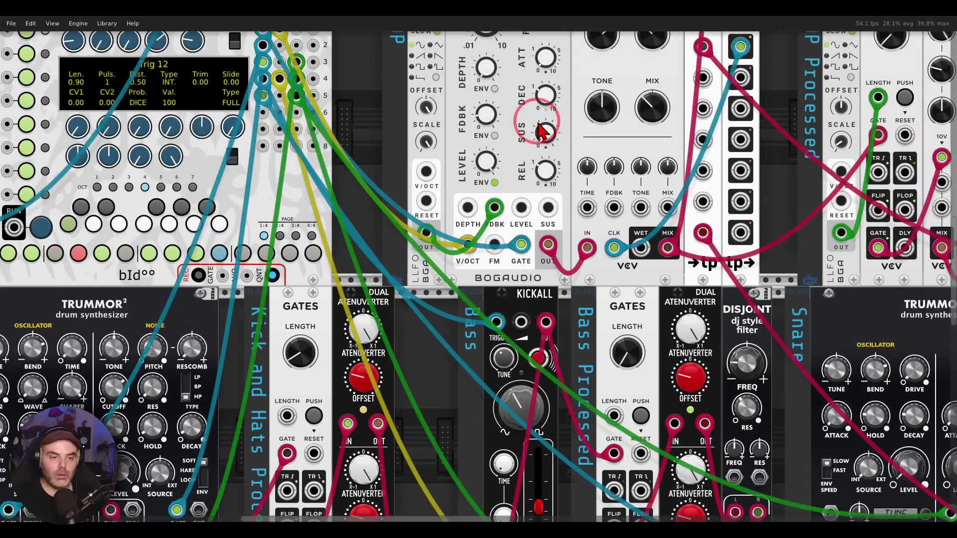
scroll(542, 131, "up", 12)
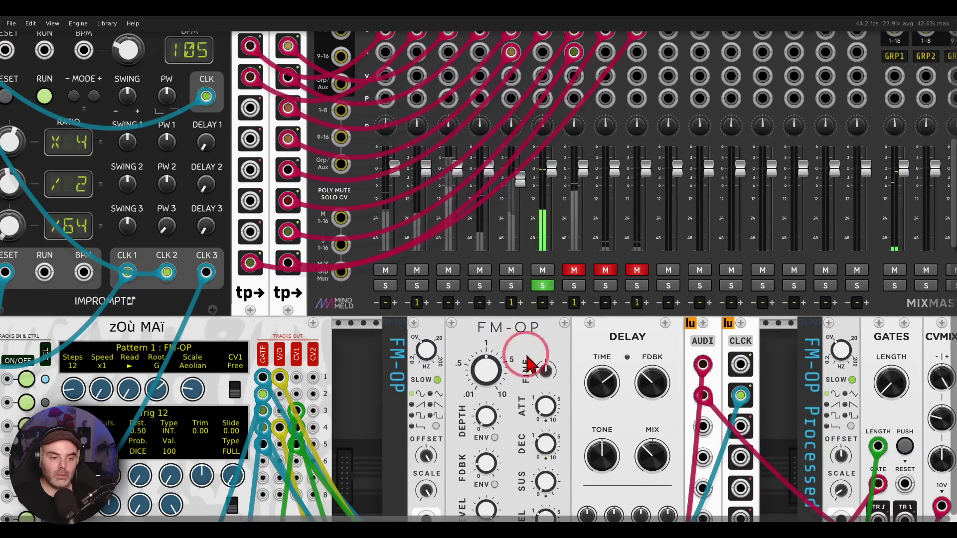
Trace the KICKALL output through GATES and Dual Atenuverter to the DISJOINT filter in the Bass Processed section
scroll(513, 329, "down", 15)
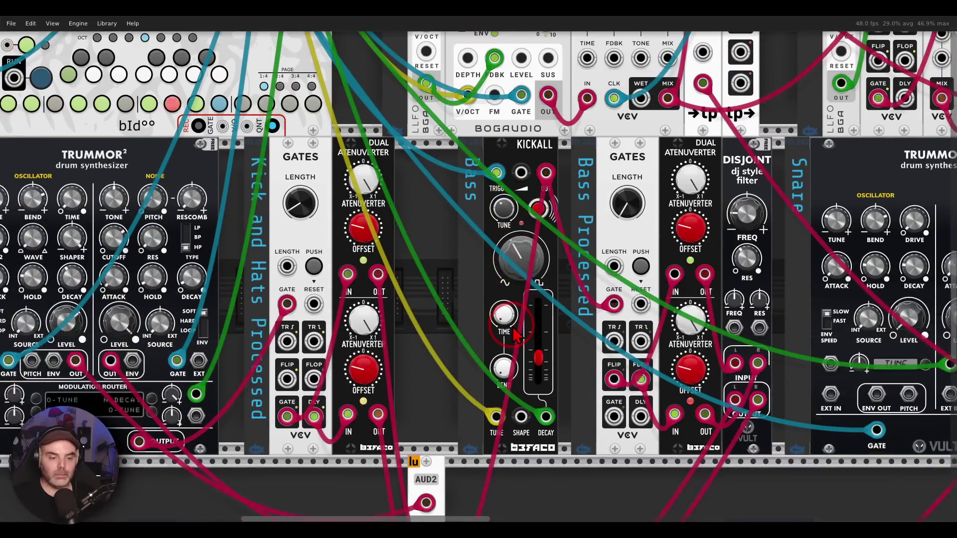
scroll(516, 335, "down", 1)
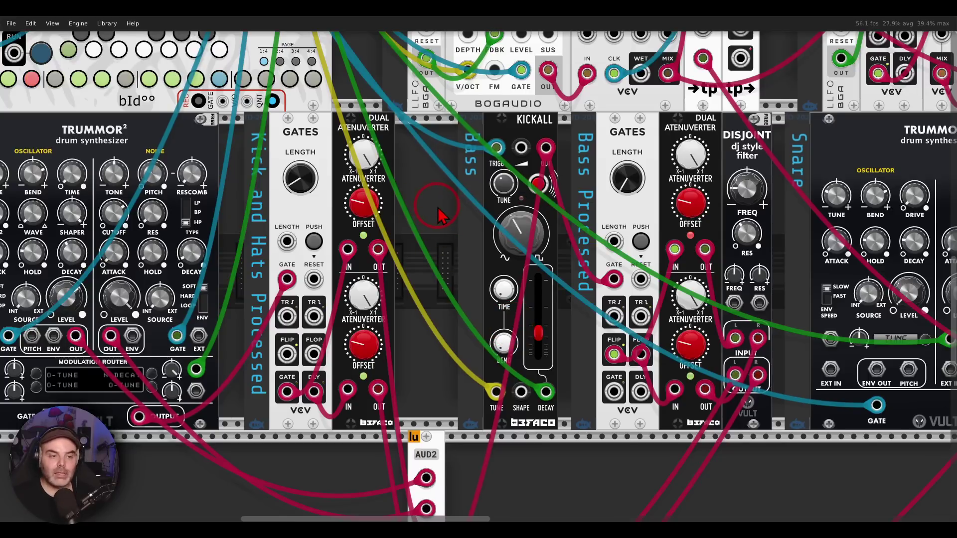
left_click_drag(438, 215, 384, 212)
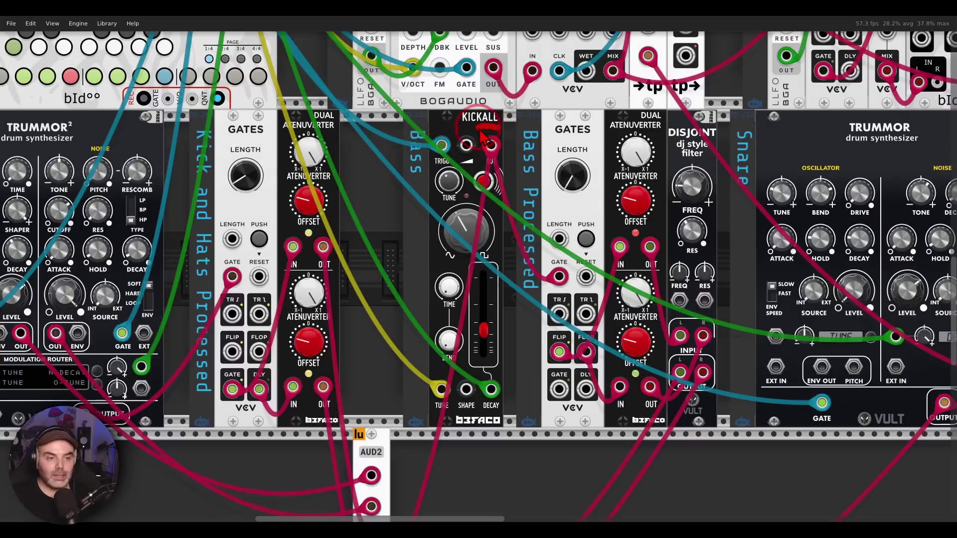
mouse_move(482, 137)
left_mouse_down()
mouse_move(522, 156)
mouse_move(512, 129)
mouse_move(496, 128)
mouse_move(569, 135)
left_mouse_up()
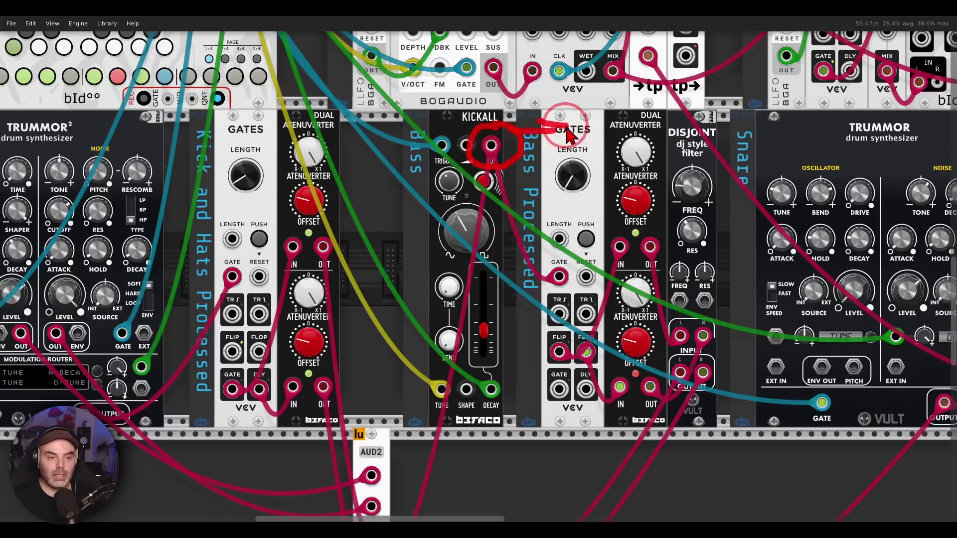
mouse_move(598, 324)
left_mouse_down()
mouse_move(538, 335)
mouse_move(545, 375)
mouse_move(614, 381)
left_mouse_up()
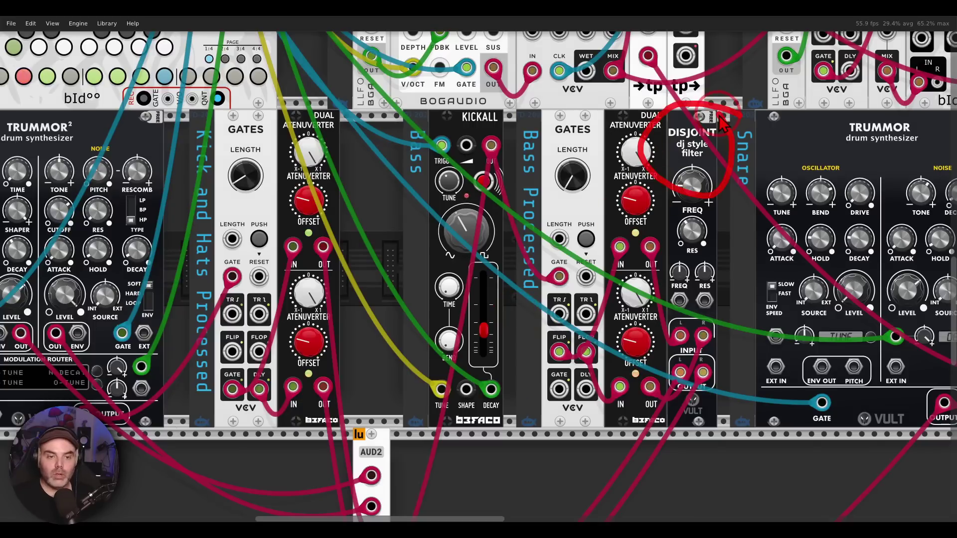
Mute the BASS channel, and solo and unmute the BSGT channel to hear the processed bass alone
scroll(463, 208, "up", 1)
scroll(463, 208, "up", 10)
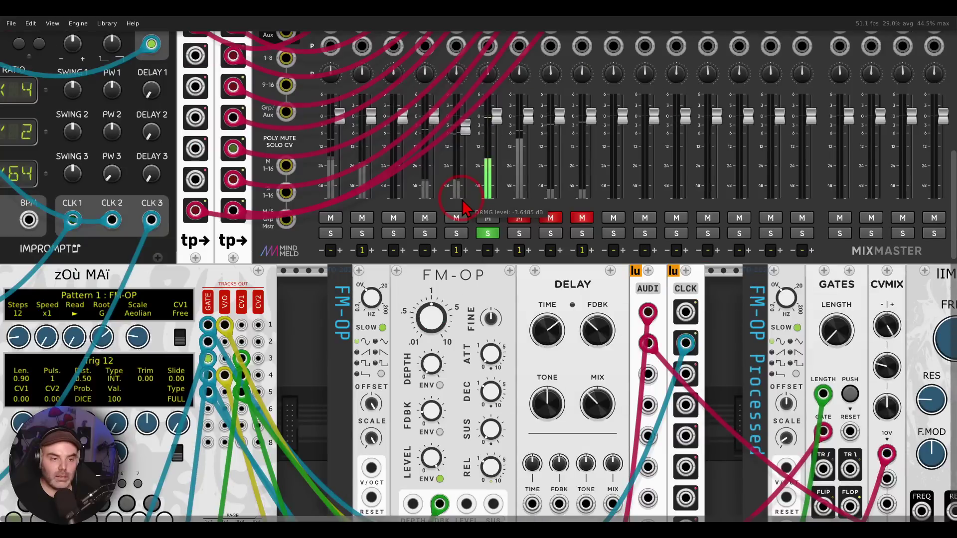
left_click(517, 233)
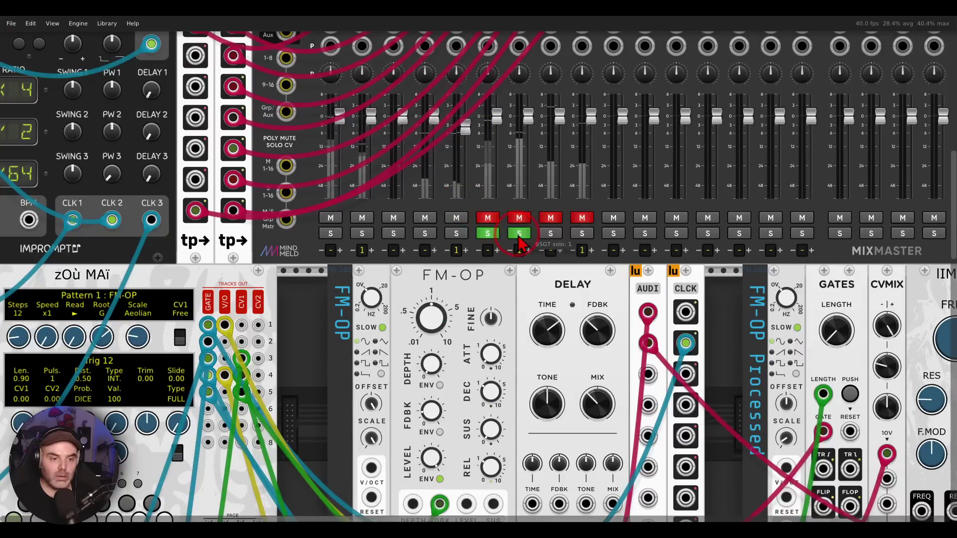
left_click(518, 218)
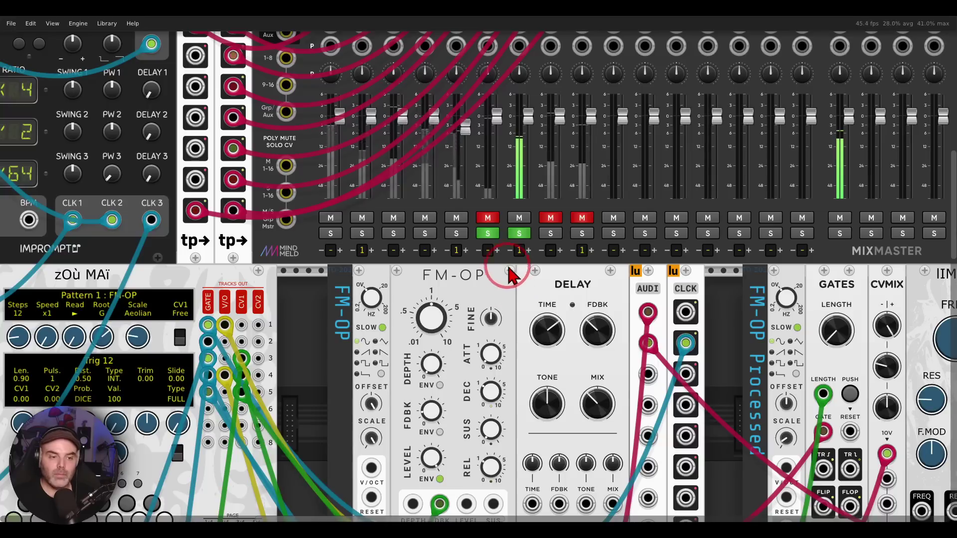
Unmute the BASS channel to layer it with BSGT, and turn off the solos on both channels
left_click(488, 218)
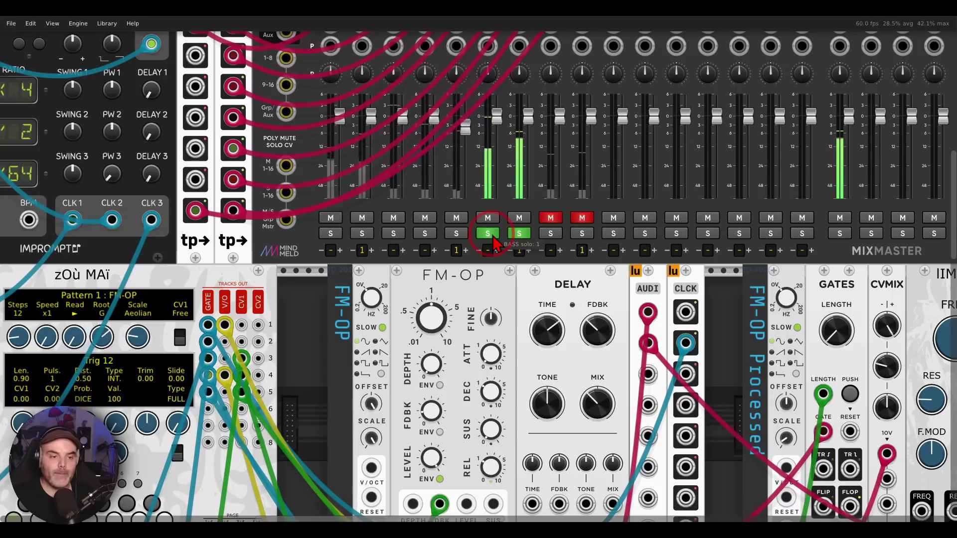
left_click(492, 235)
left_click(519, 235)
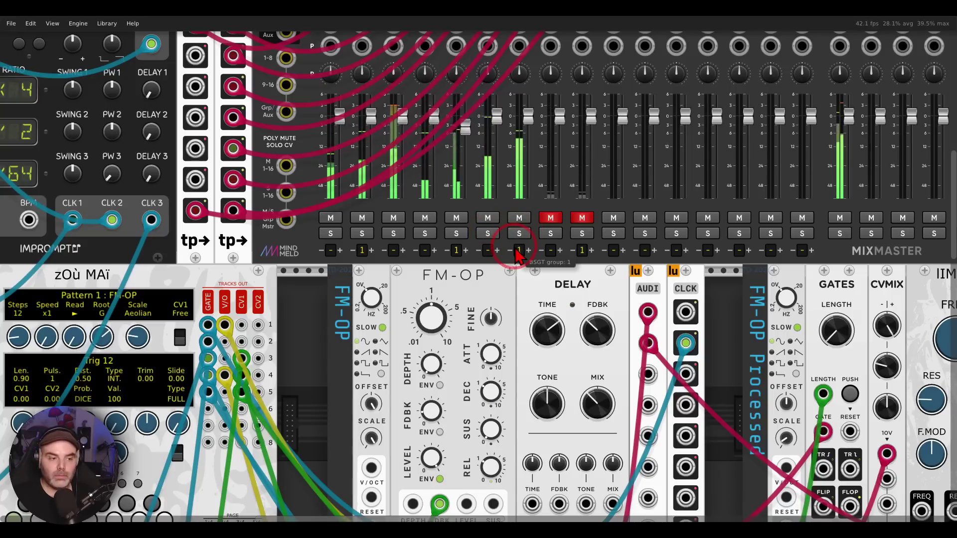
left_click_drag(650, 279, 463, 284)
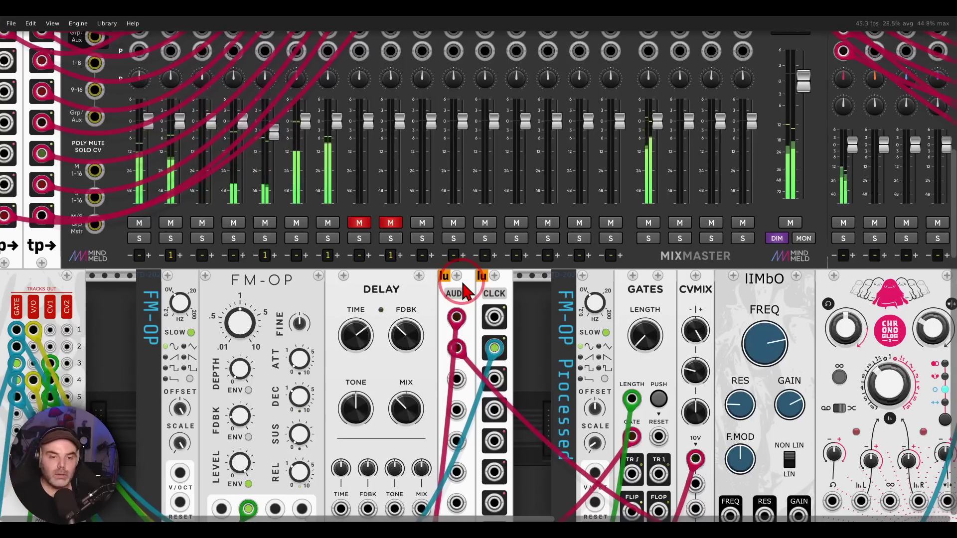
Mute the GRP1 group on the mixer and unmute it again to compare the mix without and with the gated layers
left_click(648, 224)
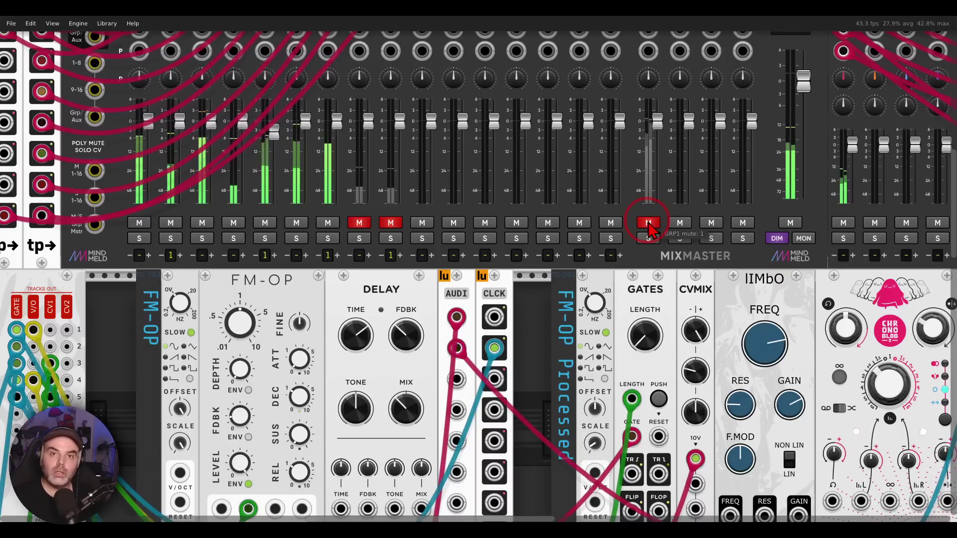
left_click(648, 224)
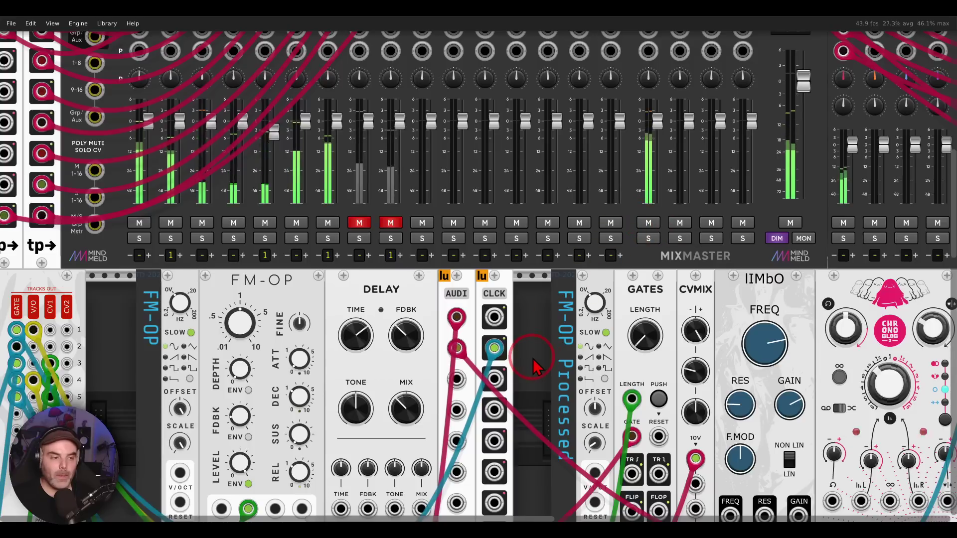
Locate the TRUMMOR snare voice in the rack, and unmute and solo the SNAR channel on the mixer
scroll(535, 401, "down", 10)
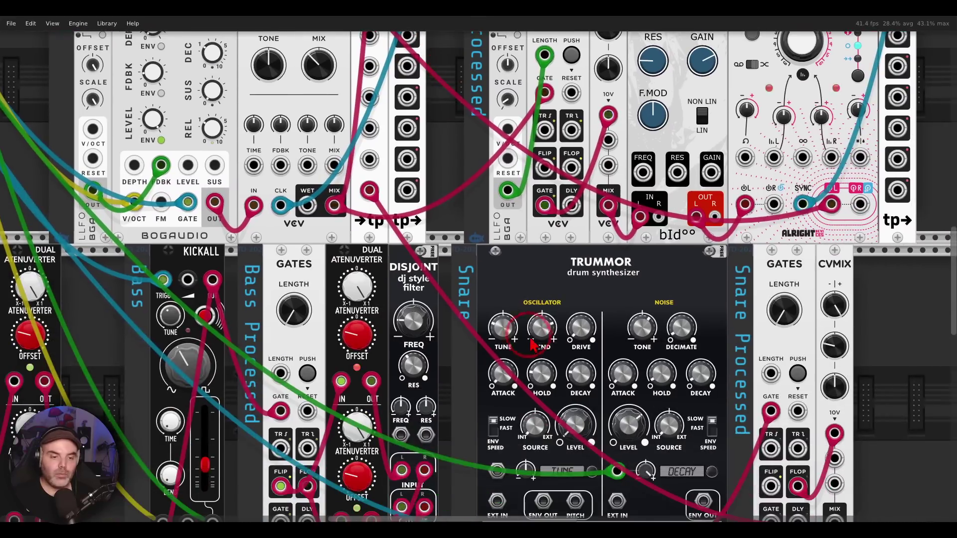
left_click_drag(534, 346, 384, 209)
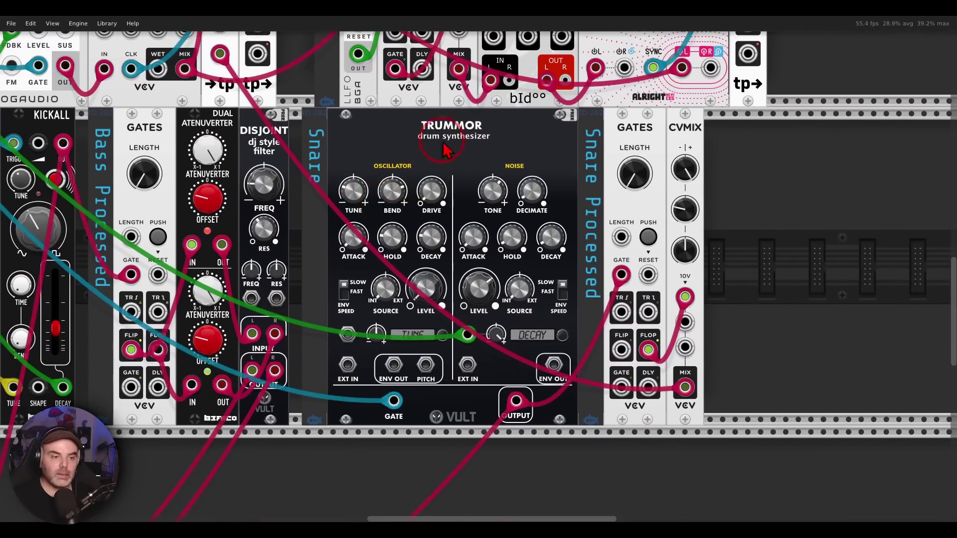
mouse_move(495, 115)
left_mouse_down()
mouse_move(439, 180)
mouse_move(509, 143)
mouse_move(496, 115)
left_mouse_up()
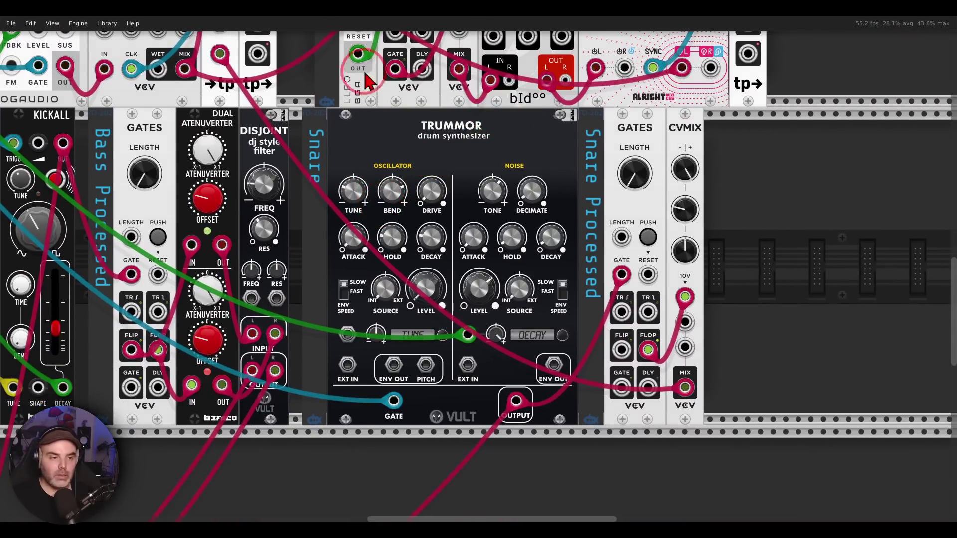
scroll(408, 227, "up", 10)
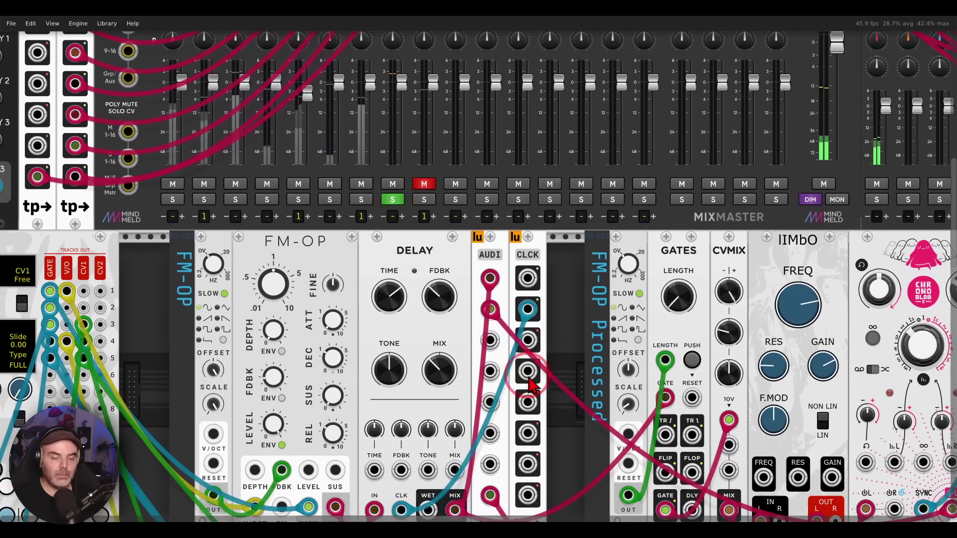
Trace the TRUMMOR output through GATES and CVMIX in the Snare Processed section
scroll(407, 227, "down", 10)
left_click_drag(471, 182, 455, 148)
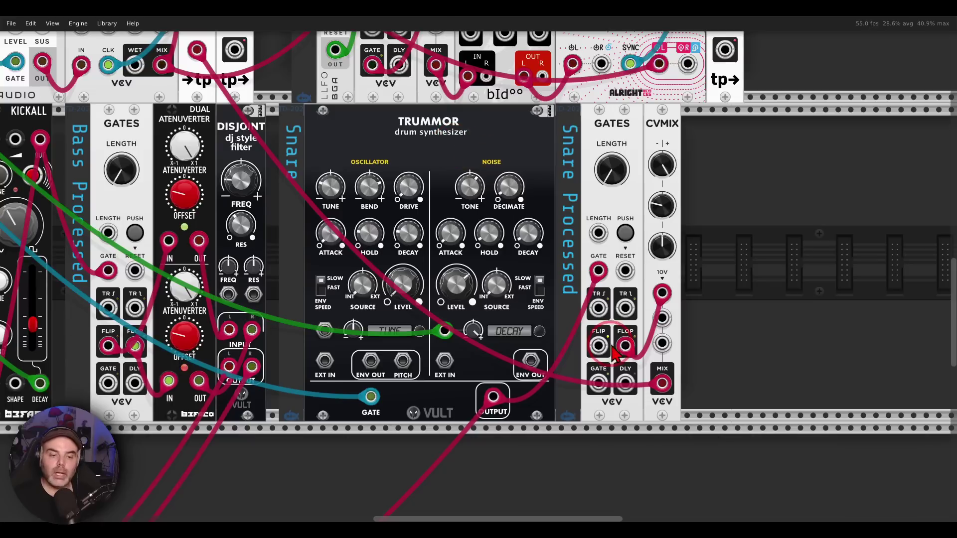
mouse_move(634, 325)
left_mouse_down()
mouse_move(607, 334)
mouse_move(616, 372)
left_mouse_up()
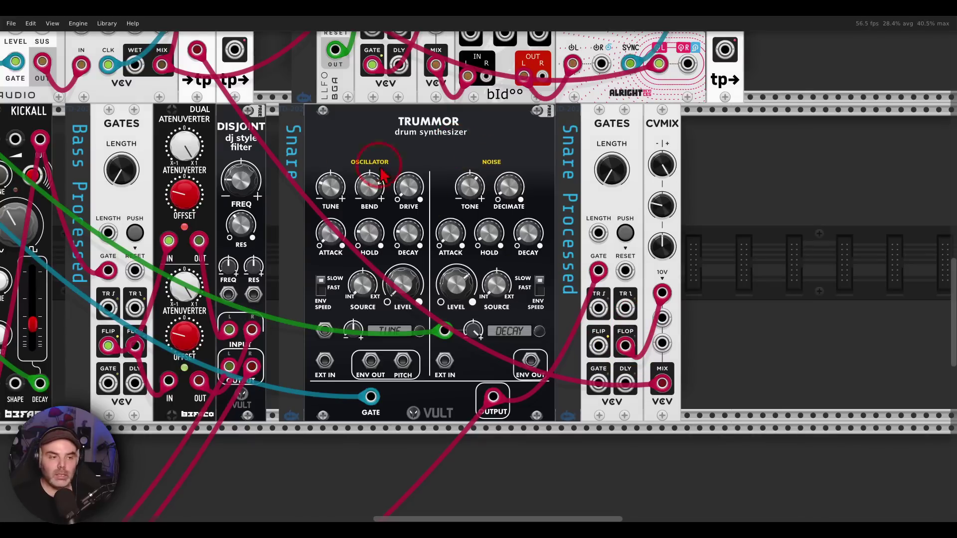
Solo and unmute the SNRG channel to layer the processed snare with SNAR, and turn off the solos on both channels
scroll(391, 149, "up", 10)
scroll(392, 150, "left", 5)
scroll(391, 149, "up", 8)
scroll(391, 150, "left", 4)
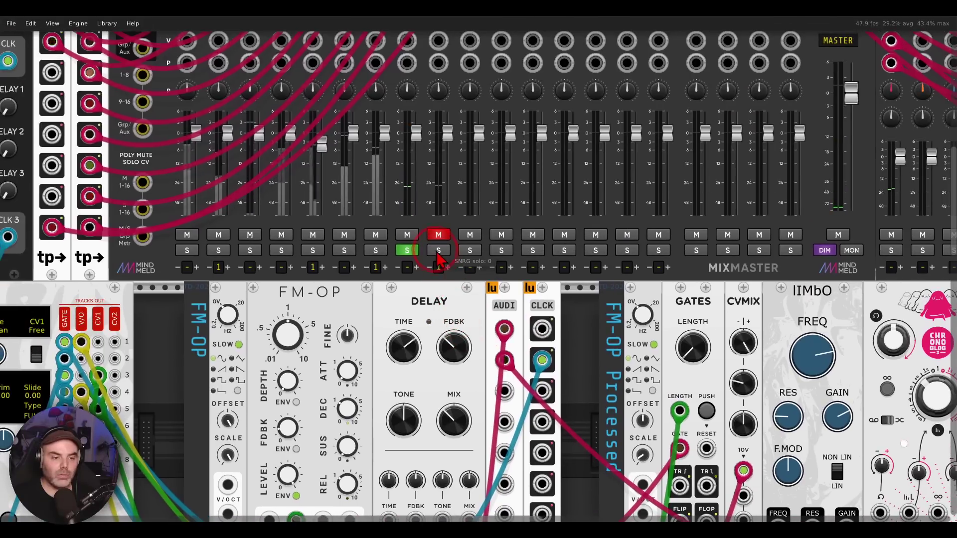
left_click(412, 236)
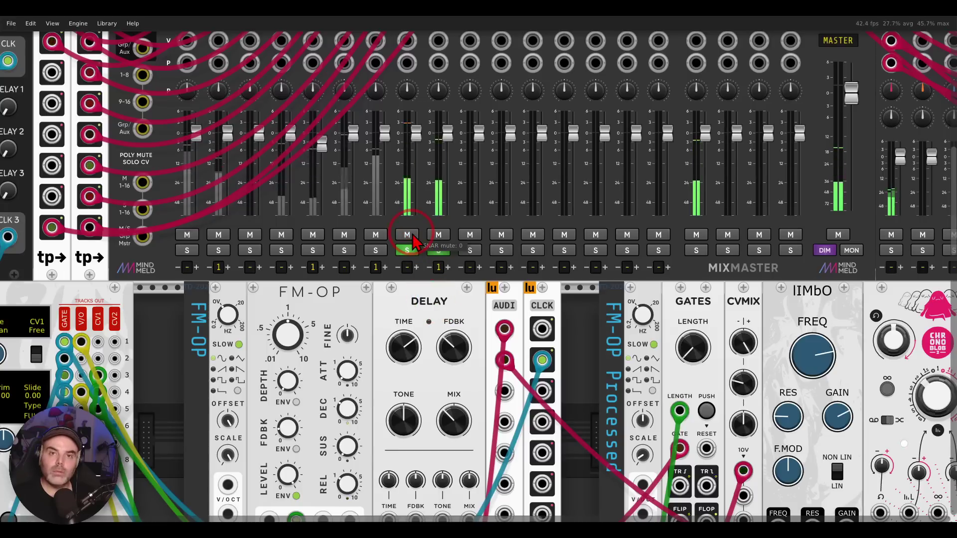
left_click(408, 250)
left_click(439, 250)
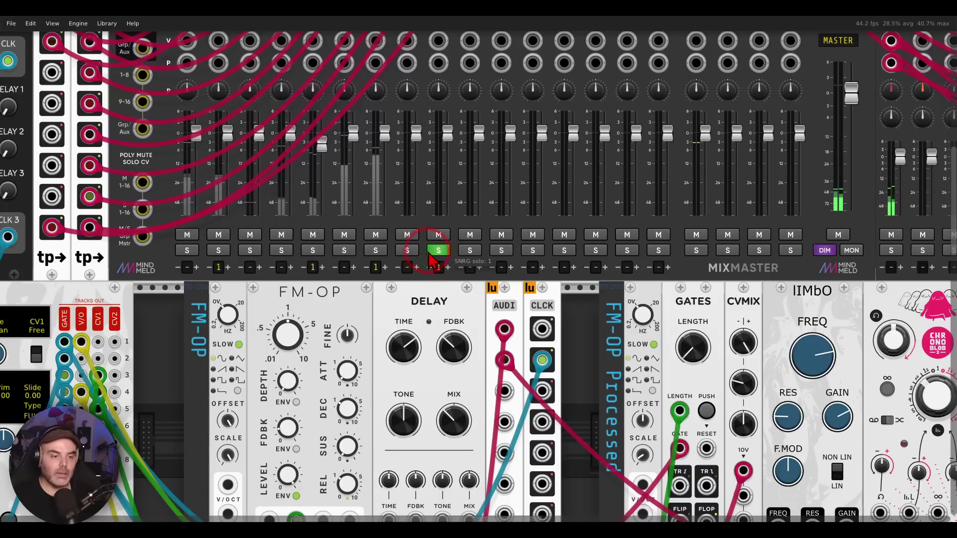
Survey the whole rack of dry and processed voices while the full mix plays
scroll(430, 310, "down", 6)
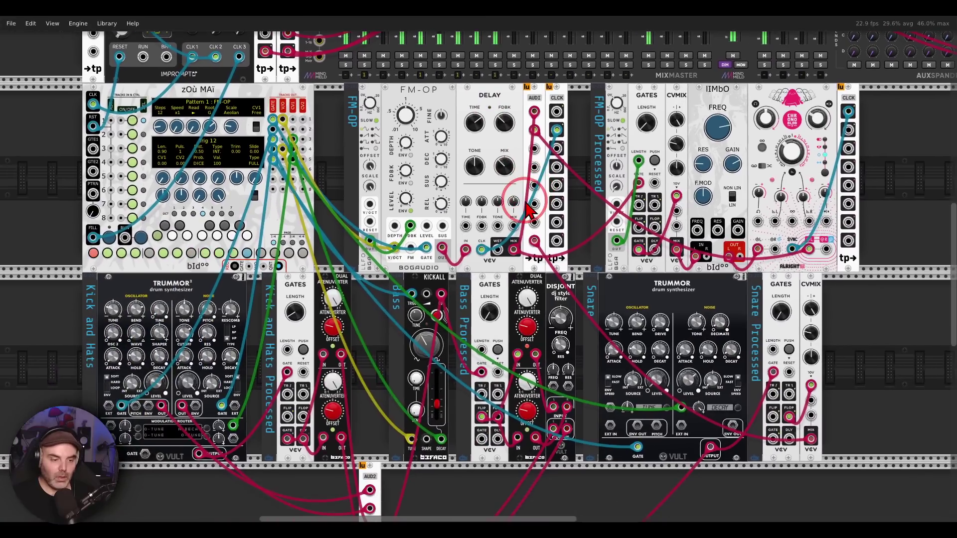
left_click_drag(526, 203, 536, 202)
scroll(539, 207, "left", 2)
scroll(601, 208, "up", 2)
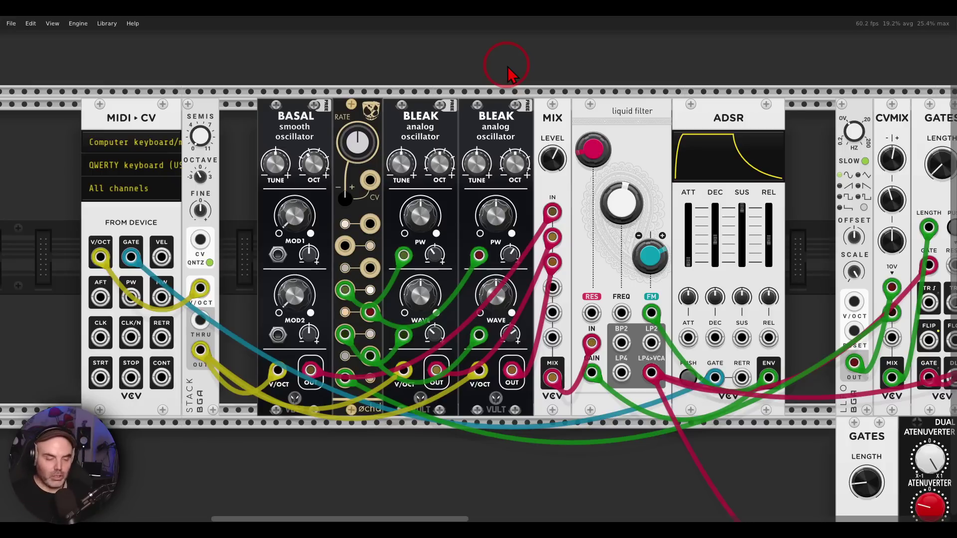
Examine the keyboard-played voice in the second patch, from the BASAL and BLEAK oscillators with øchd modulation to the liquid filter and ADSR
mouse_move(319, 92)
left_mouse_down()
mouse_move(292, 93)
mouse_move(278, 148)
mouse_move(324, 100)
left_mouse_up()
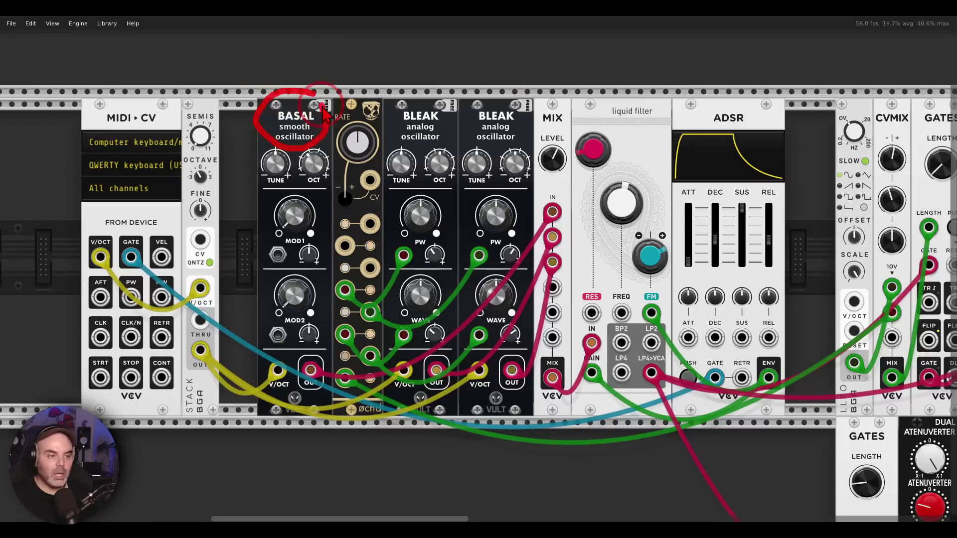
mouse_move(506, 98)
left_mouse_down()
mouse_move(423, 94)
mouse_move(435, 148)
mouse_move(539, 119)
mouse_move(337, 115)
mouse_move(380, 179)
mouse_move(399, 98)
left_mouse_up()
key("Escape")
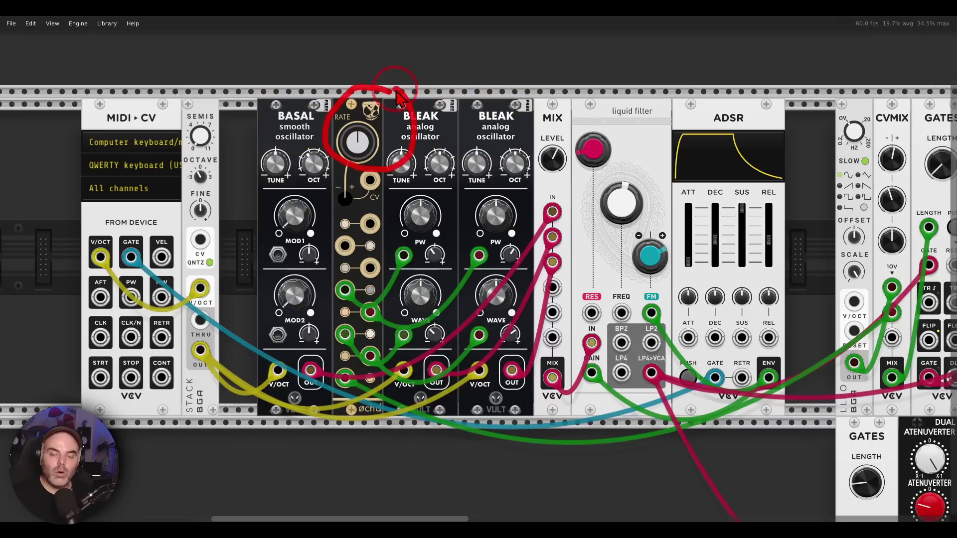
mouse_move(646, 88)
left_mouse_down()
mouse_move(617, 153)
mouse_move(646, 89)
left_mouse_up()
mouse_move(753, 91)
left_mouse_down()
mouse_move(695, 93)
mouse_move(777, 95)
left_mouse_up()
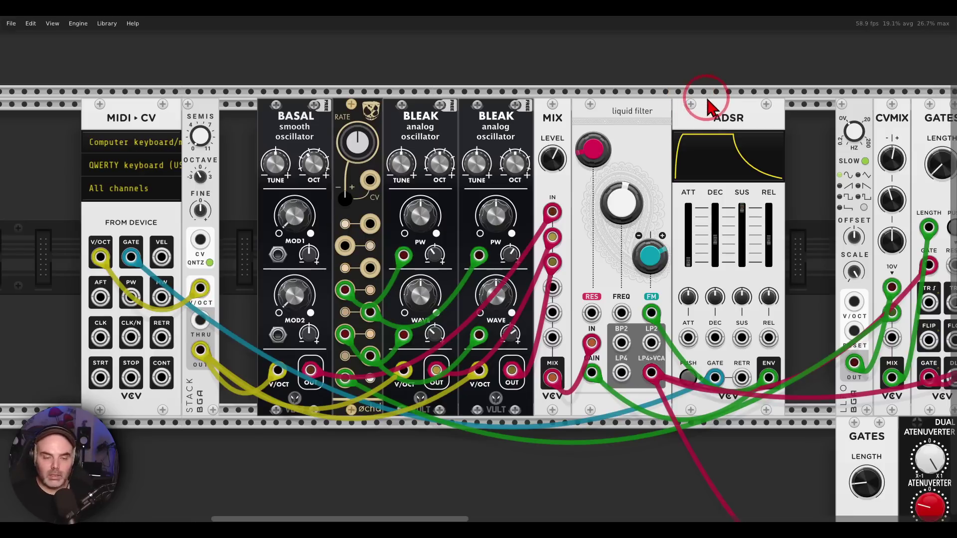
Trace the filter output through GATES and its length modulation, CVMIX and Electric Ensemble to the DISJOINT filter
left_click_drag(727, 112, 429, 102)
left_click_drag(523, 175, 350, 182)
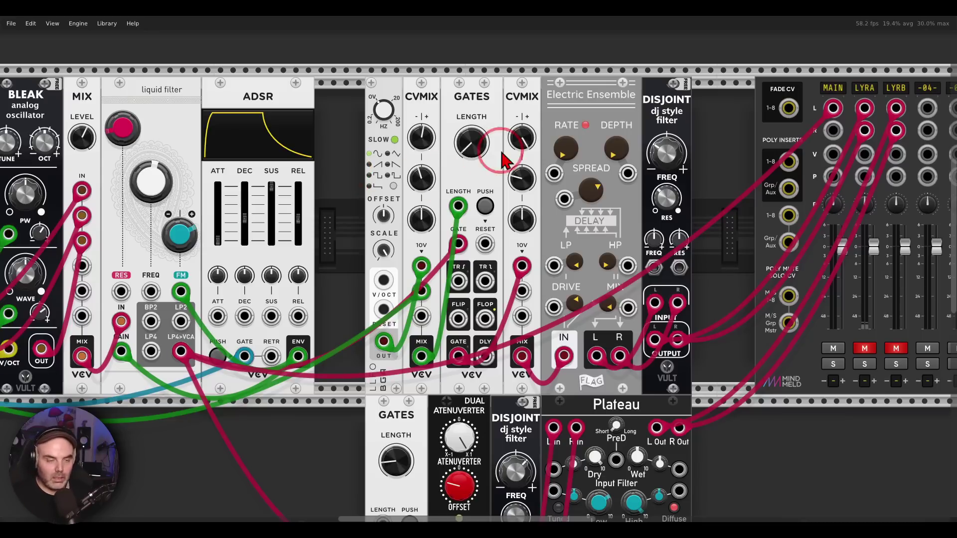
mouse_move(494, 72)
left_mouse_down()
mouse_move(429, 70)
mouse_move(504, 134)
mouse_move(483, 74)
left_mouse_up()
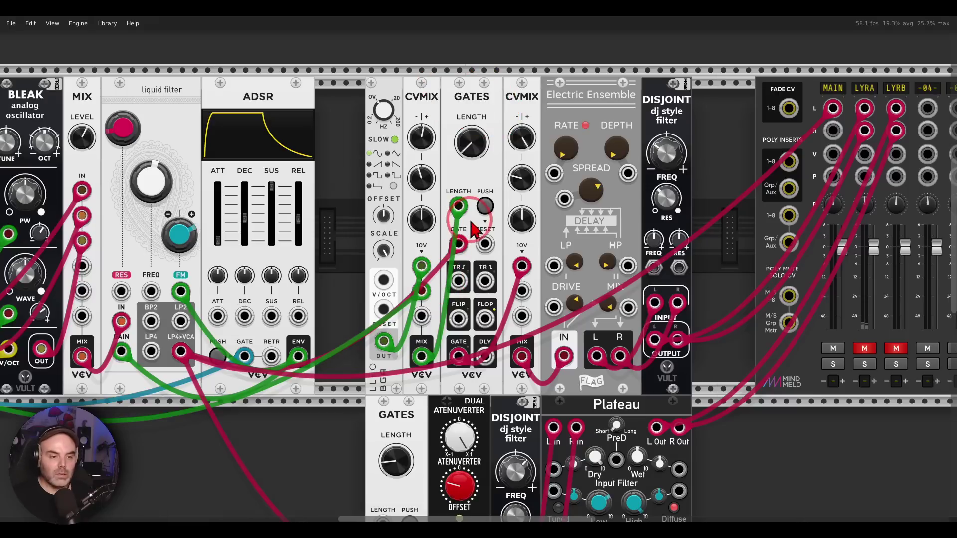
mouse_move(469, 190)
left_mouse_down()
mouse_move(462, 232)
mouse_move(476, 203)
left_mouse_up()
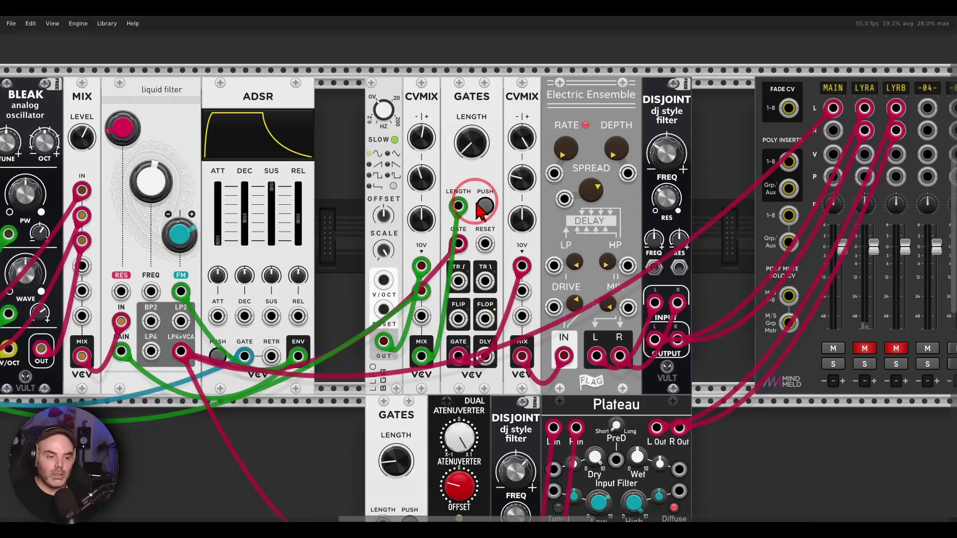
mouse_move(451, 340)
left_mouse_down()
mouse_move(458, 330)
mouse_move(436, 340)
mouse_move(479, 343)
mouse_move(578, 247)
mouse_move(579, 281)
left_mouse_up()
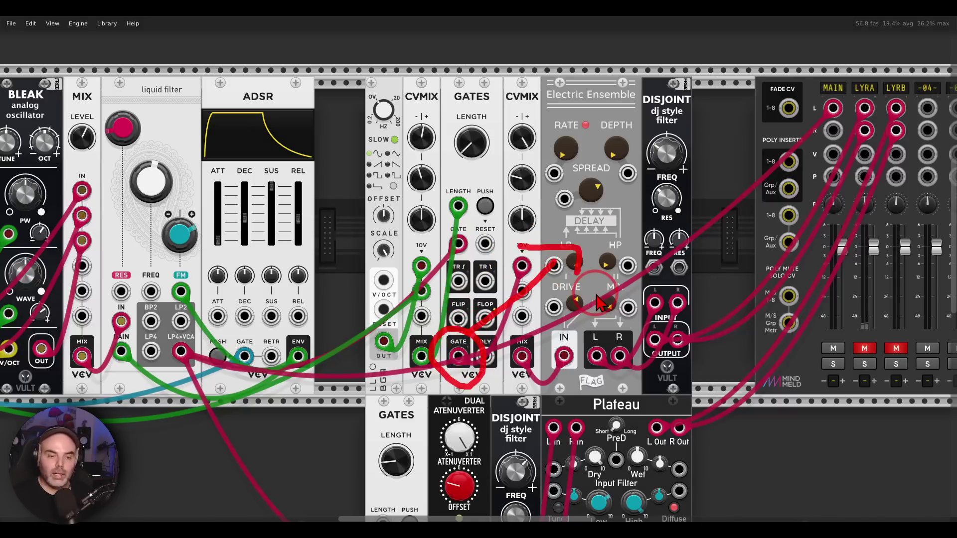
mouse_move(697, 112)
left_mouse_down()
mouse_move(682, 92)
mouse_move(638, 99)
mouse_move(684, 133)
mouse_move(690, 94)
left_mouse_up()
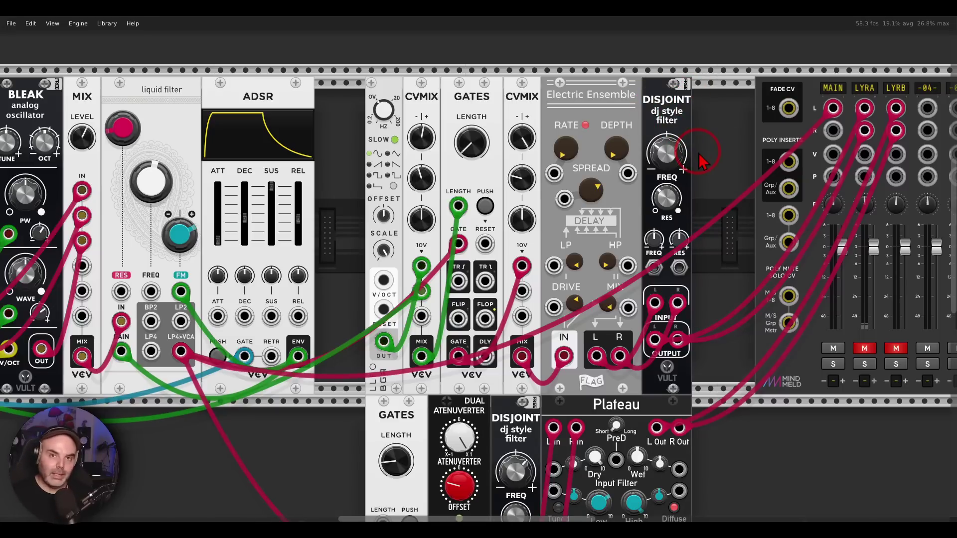
Unmute the LYRA channel to layer it with MAIN, toggling its mute to compare the two sounds
left_click(864, 348)
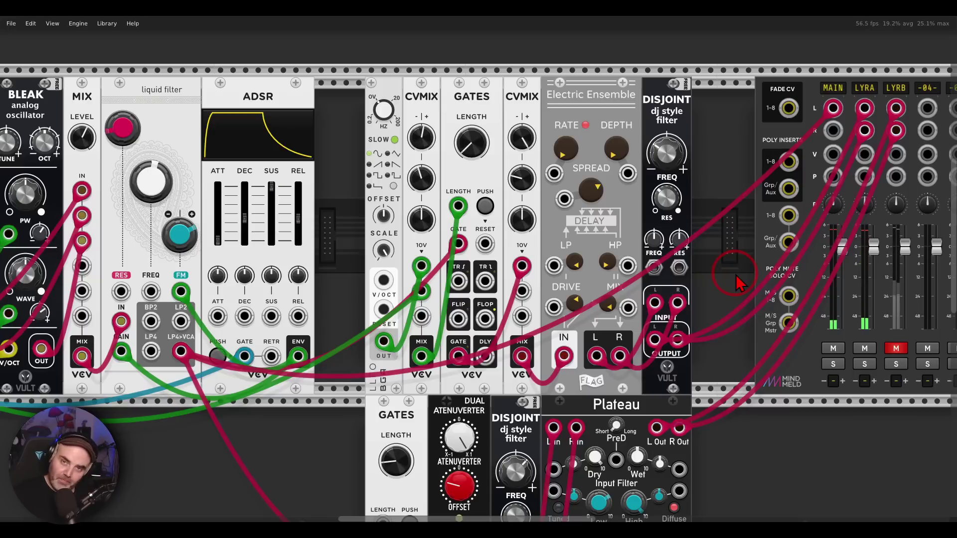
left_click(864, 348)
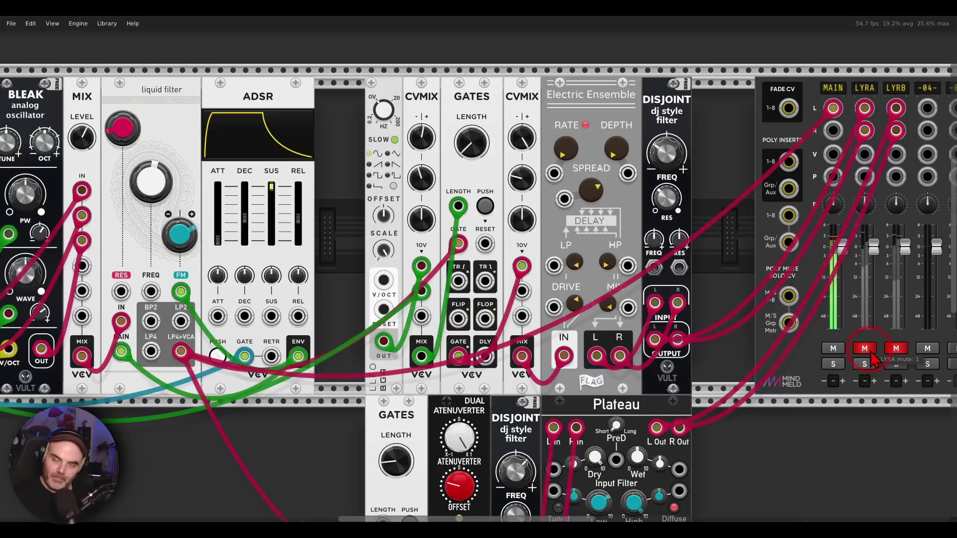
left_click(869, 351)
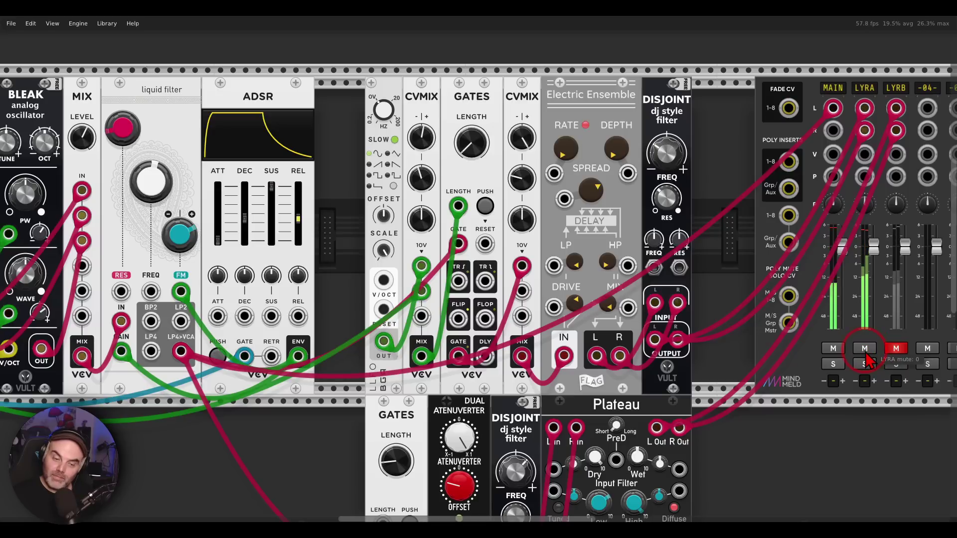
Trace the second GATES module's GATE and DLY outputs through Dual Atenuverter and DISJOINT to the Plateau reverb
scroll(760, 130, "down", 5)
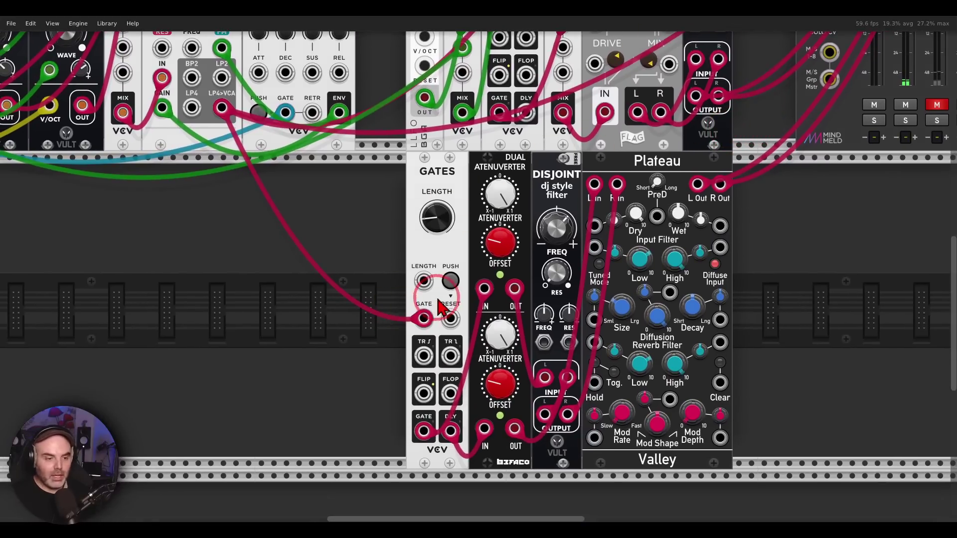
mouse_move(419, 355)
left_mouse_down()
mouse_move(442, 286)
mouse_move(429, 407)
mouse_move(398, 421)
mouse_move(420, 455)
mouse_move(463, 460)
mouse_move(468, 411)
left_mouse_up()
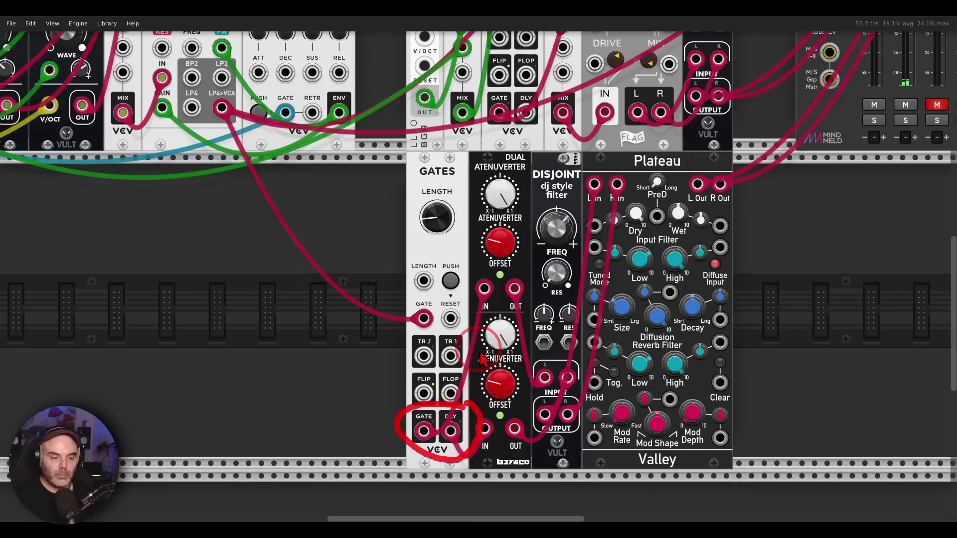
left_click_drag(573, 214, 568, 230)
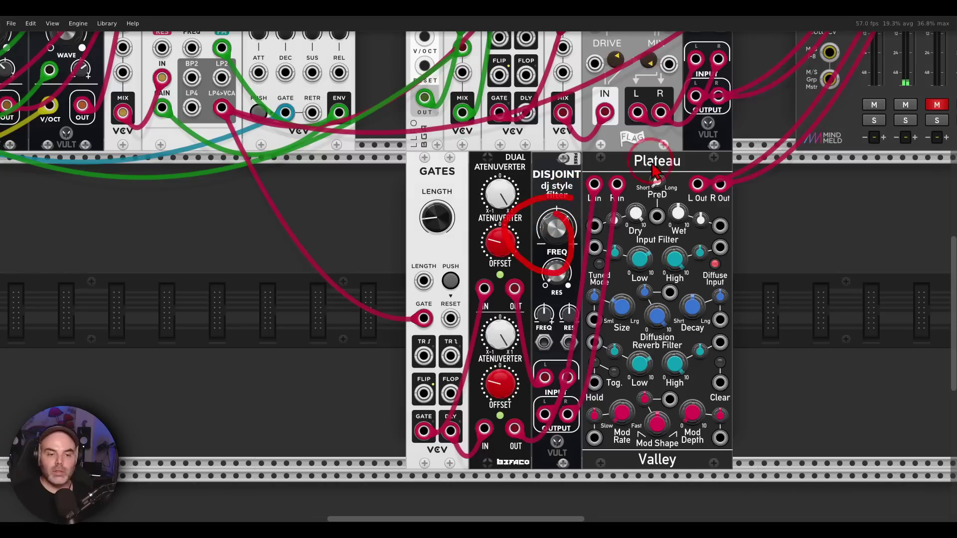
mouse_move(694, 163)
left_mouse_down()
mouse_move(618, 152)
mouse_move(684, 161)
mouse_move(691, 198)
left_mouse_up()
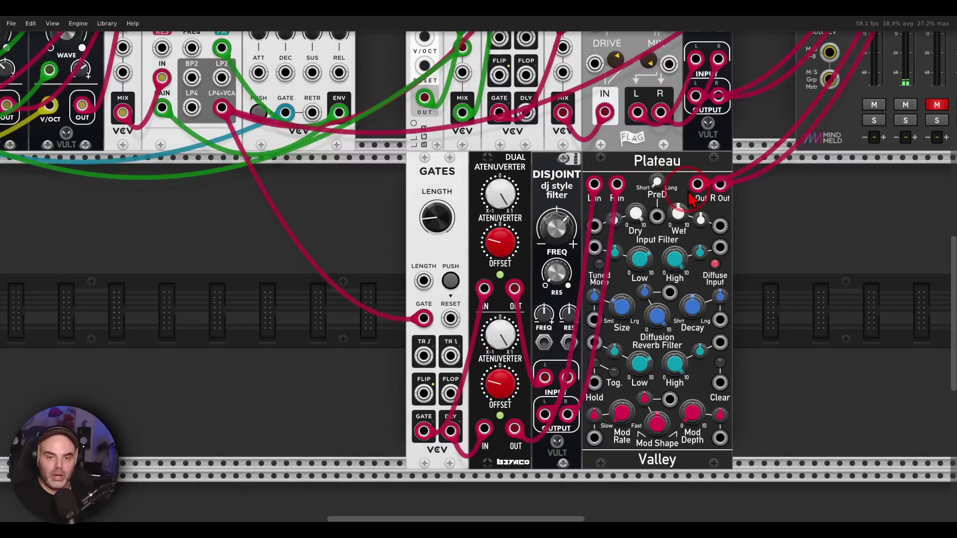
Unmute the LYRB channel to add the reverb layer, and follow the mixer's main output to the lIMbO filter
left_click_drag(776, 119, 586, 336)
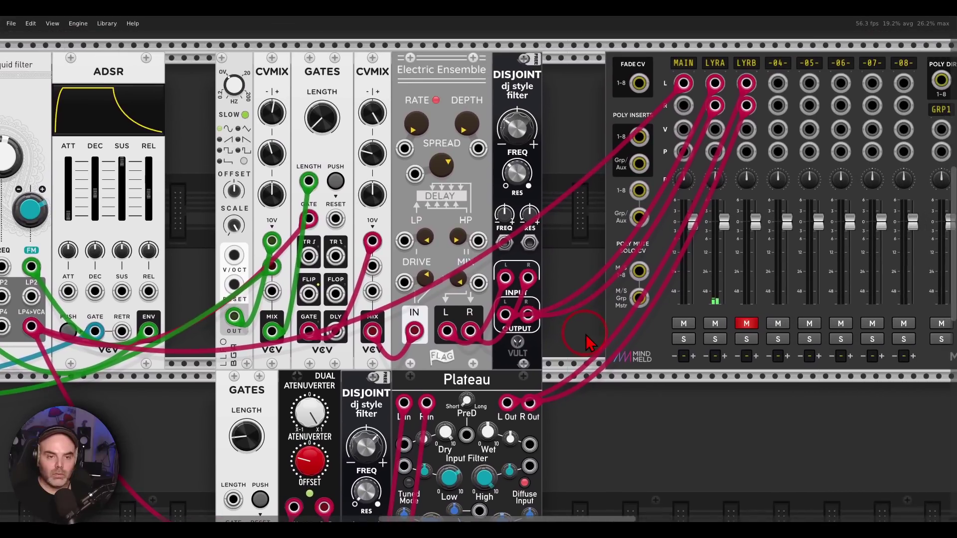
left_click(746, 324)
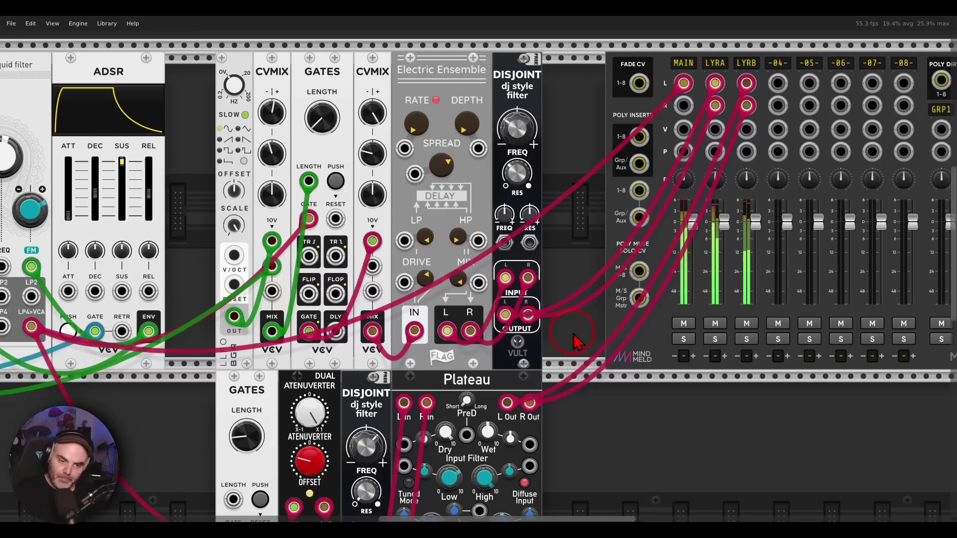
left_click_drag(878, 444, 589, 419)
left_click_drag(805, 394, 659, 438)
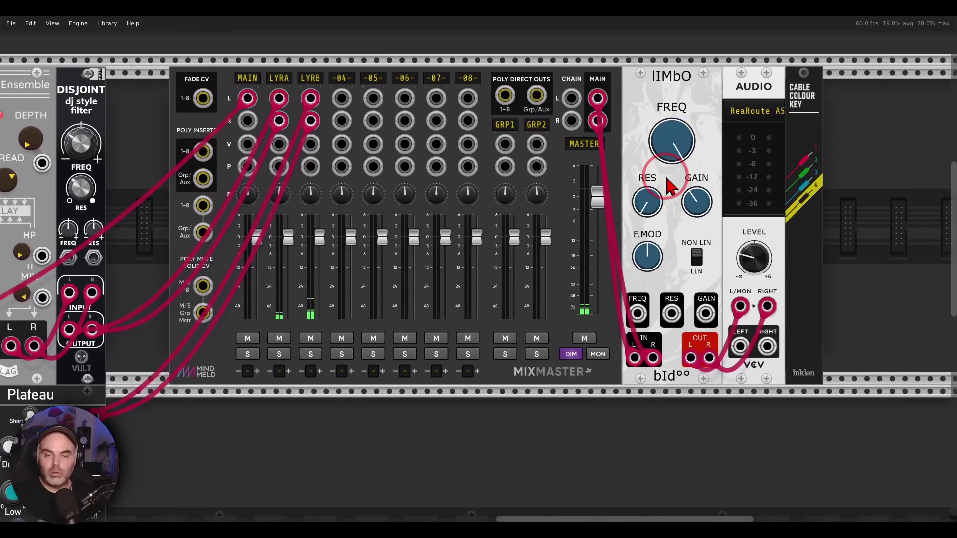
mouse_move(670, 149)
left_mouse_down()
mouse_move(684, 172)
mouse_move(683, 212)
mouse_move(673, 145)
mouse_move(671, 170)
mouse_move(671, 147)
mouse_move(683, 186)
mouse_move(672, 160)
left_mouse_up()
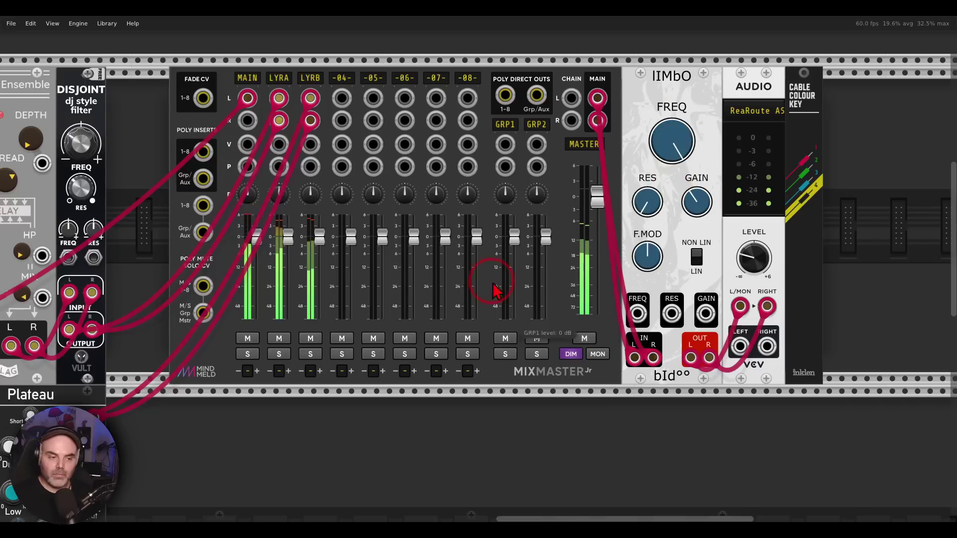
Mute the LYRA and LYRB channels to hear MAIN alone, and unmute LYRB and LYRA one after the other
left_click(289, 342)
left_click(306, 342)
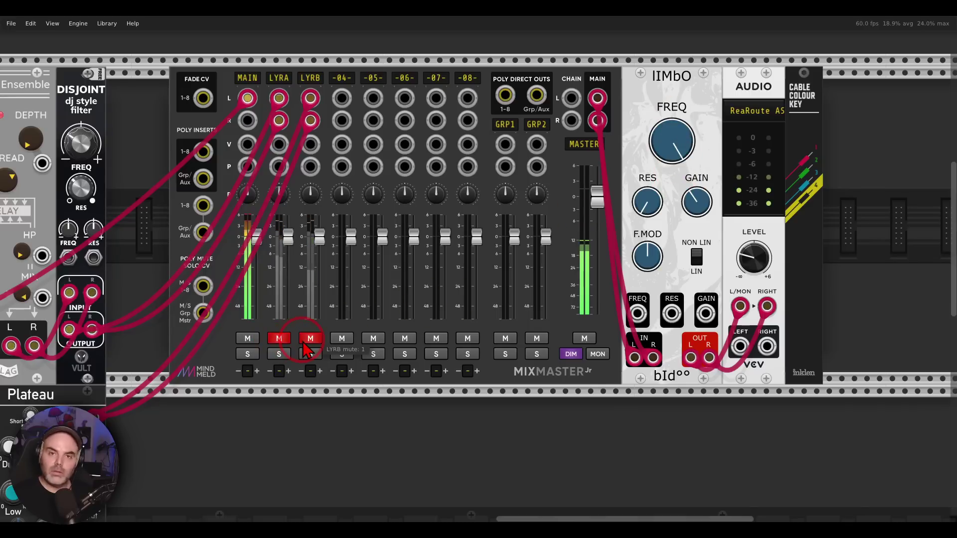
left_click(308, 346)
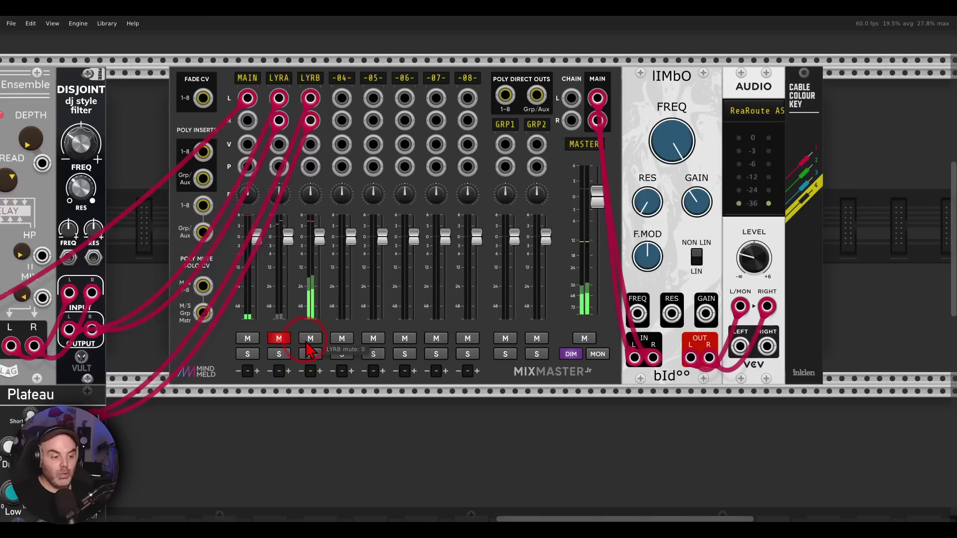
left_click(286, 345)
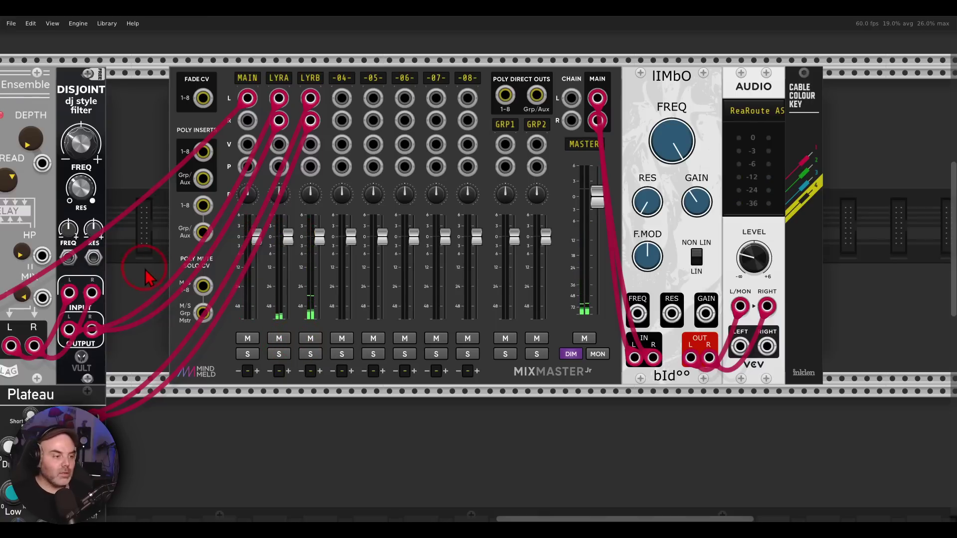
Review the full voice chain from the oscillators through GATES to the Electric Ensemble
left_click_drag(144, 277, 692, 300)
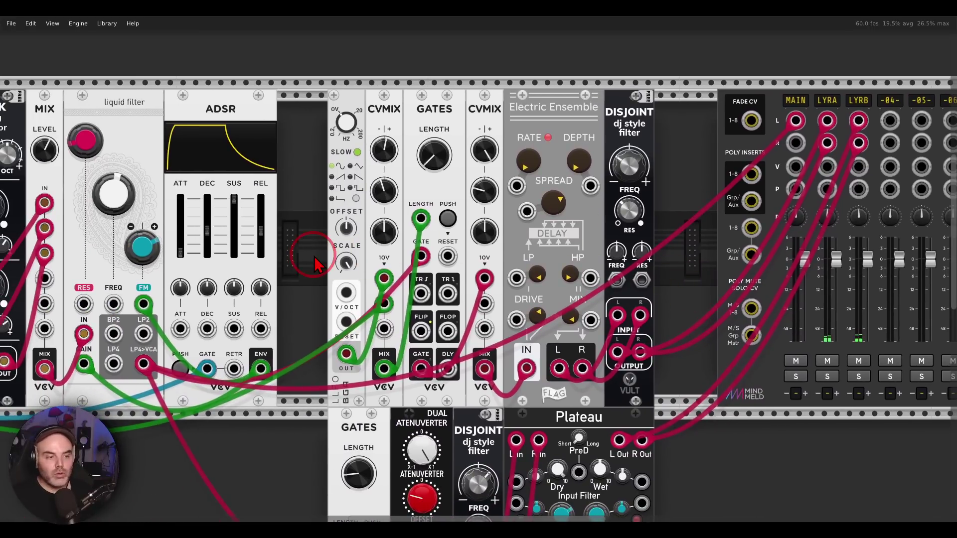
left_click_drag(310, 246, 593, 236)
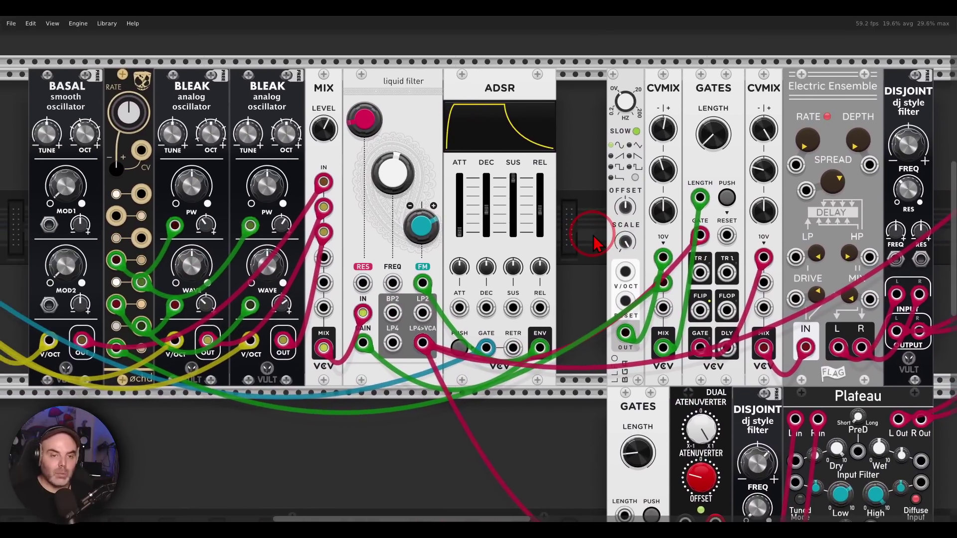